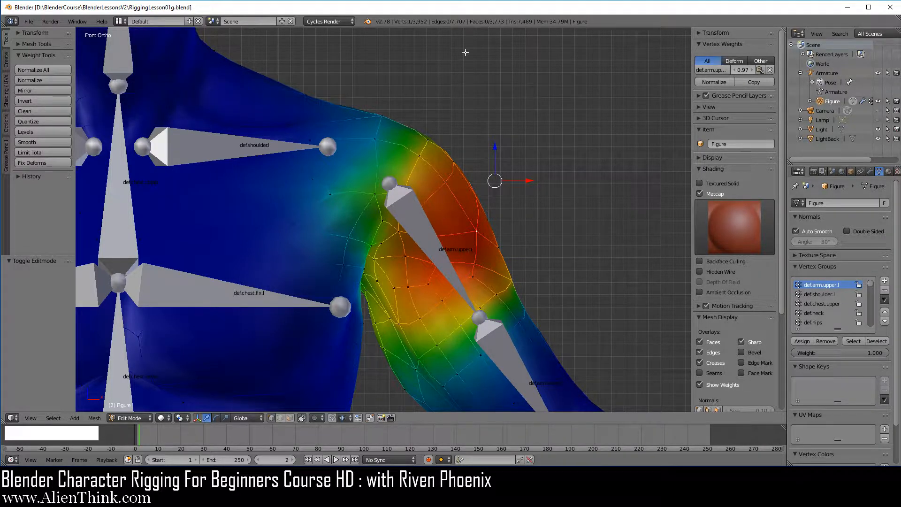
Step: Select the vertex on the outer shoulder above the upper arm bone and set its def.shoulder.l weight to 0.735
scroll(488, 155, "up", 3)
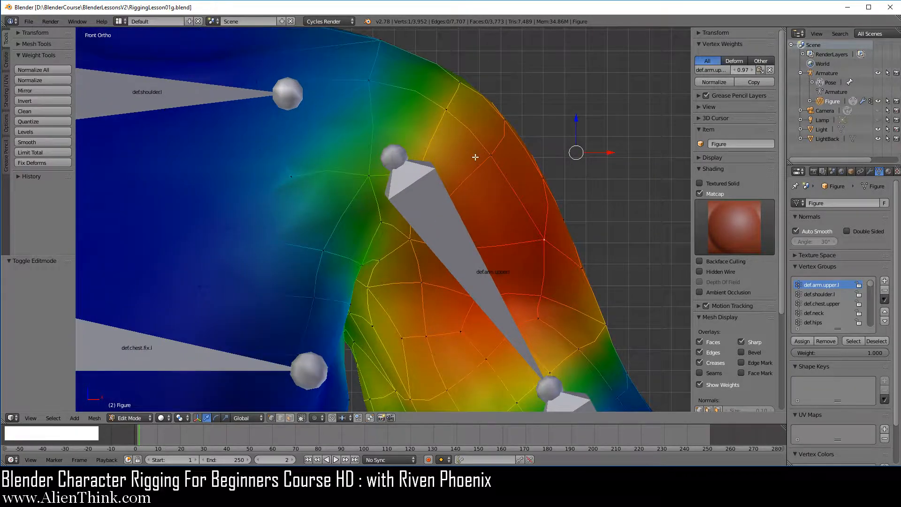
right_click(453, 110)
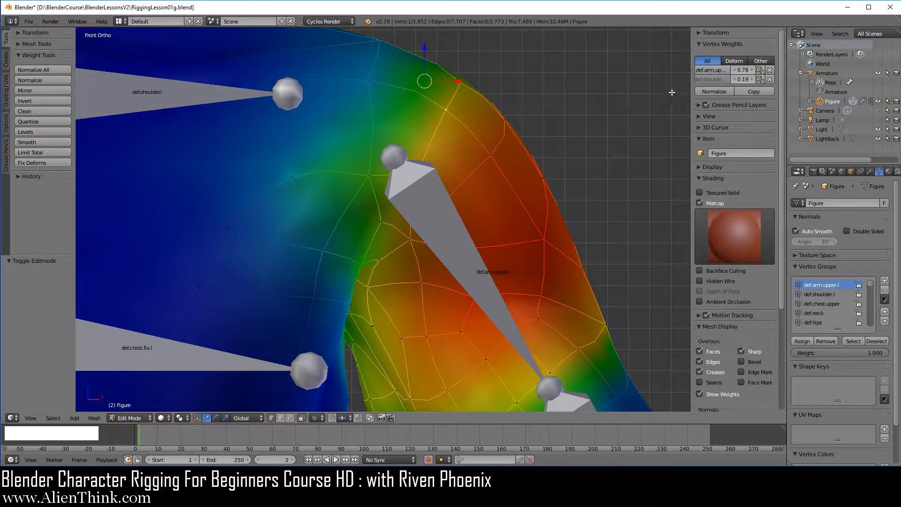
left_click_drag(688, 73, 647, 73)
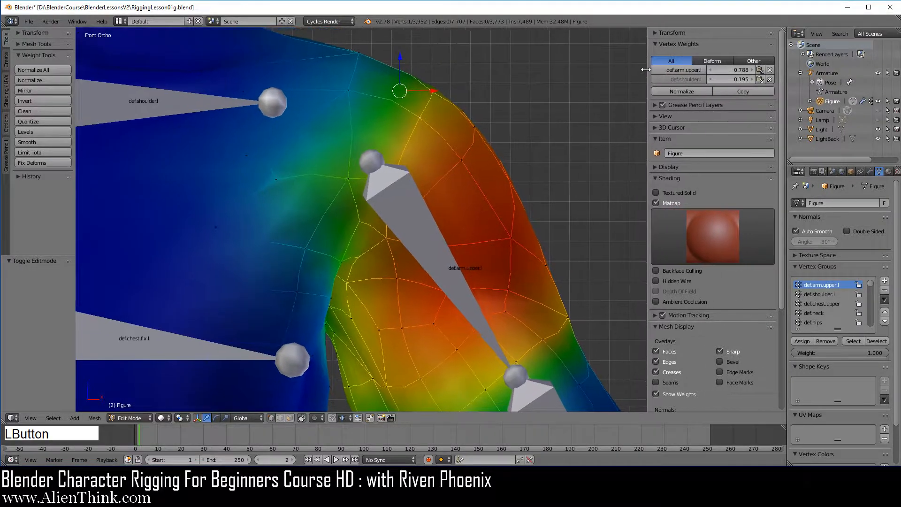
left_click(732, 79)
mouse_move(732, 79)
left_mouse_down()
mouse_move(746, 79)
mouse_move(715, 79)
mouse_move(742, 92)
left_mouse_up()
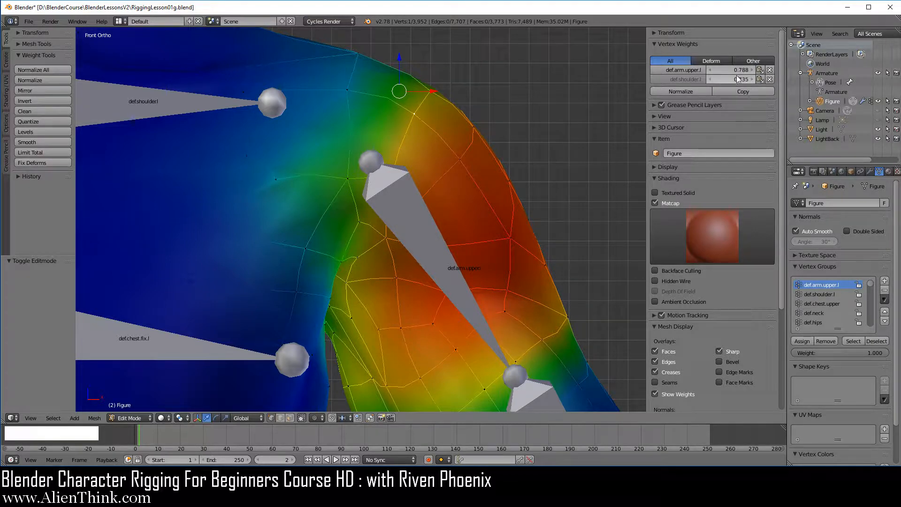
Step: Try normalizing the selected vertex's weights across its vertex groups, and undo each attempt
left_click(687, 90)
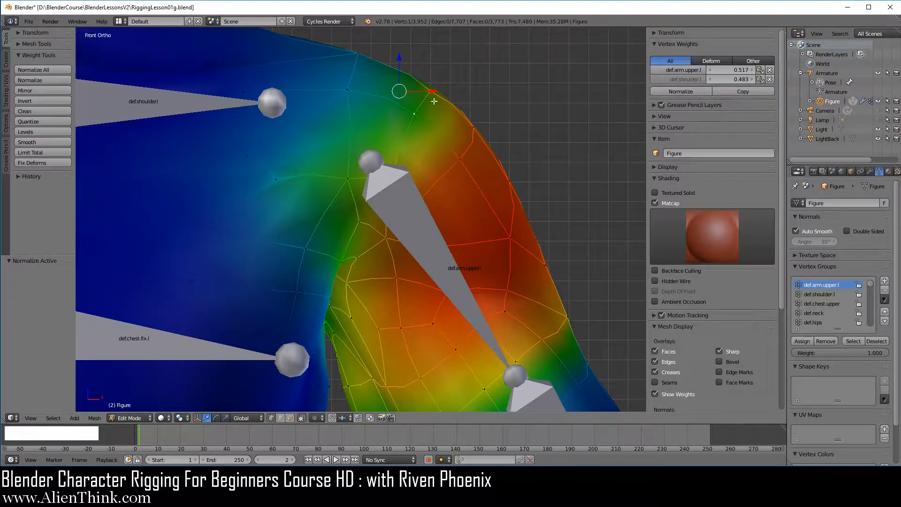
key("ctrl+z")
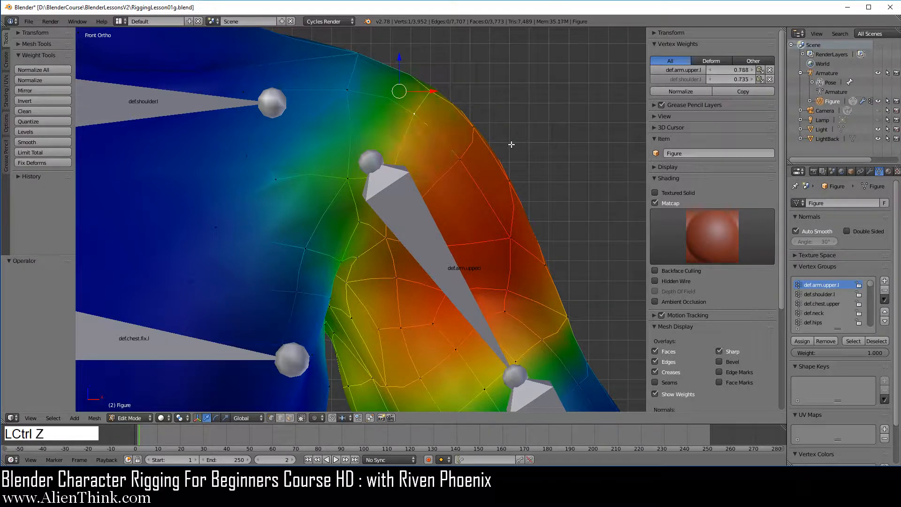
scroll(473, 147, "up", 2)
scroll(474, 147, "up", 1)
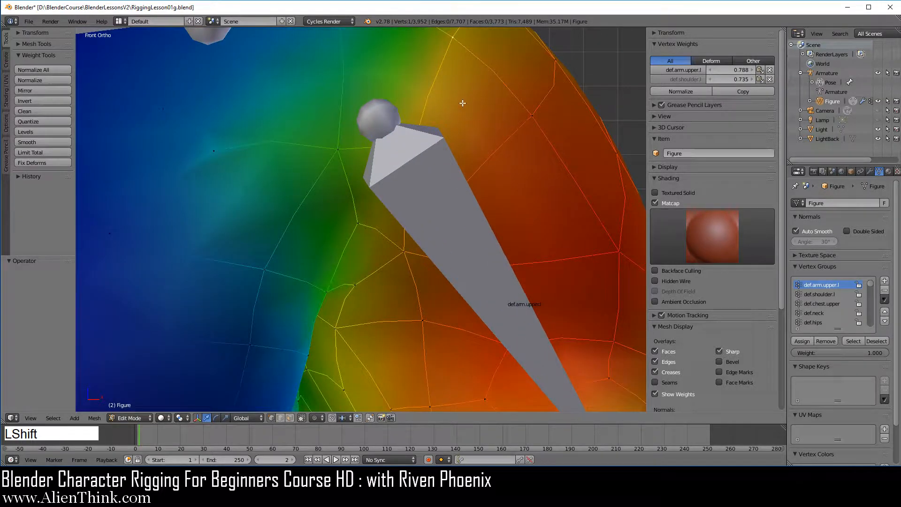
middle_click_drag(463, 101, 473, 251, "shift")
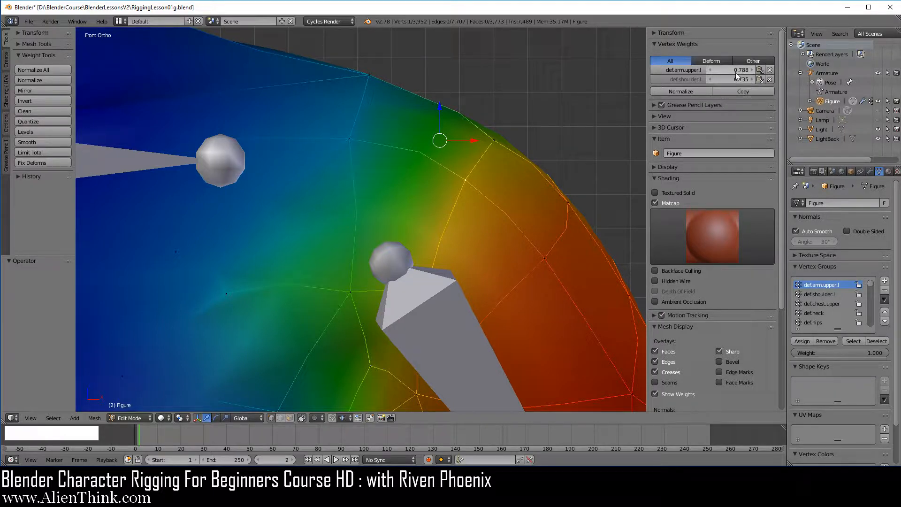
left_click(686, 93)
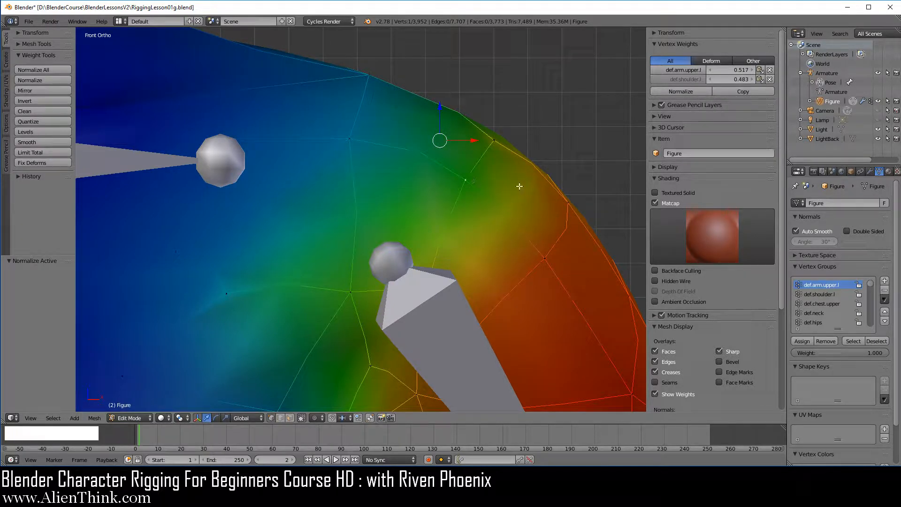
key("ctrl")
key("ctrl+z")
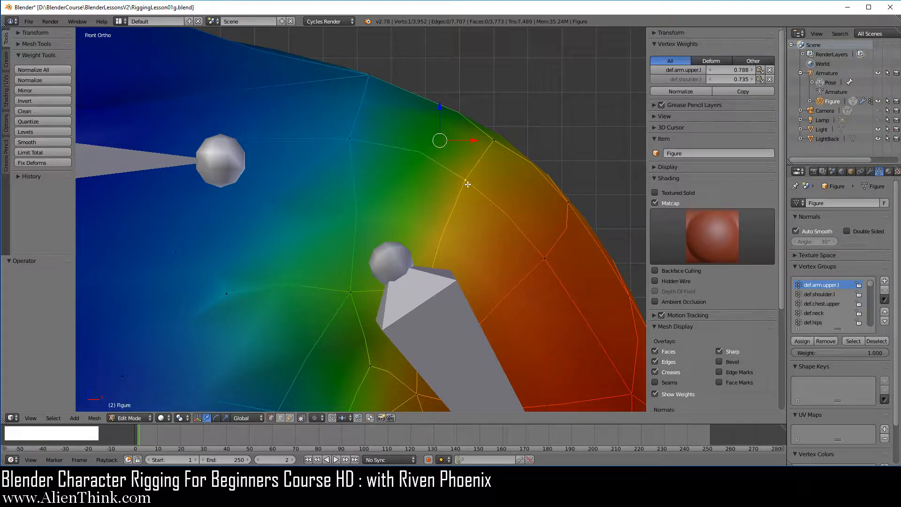
Step: Normalize all vertex group weights on the selected vertex, comparing Lock Active on and off and leaving it disabled
left_click(41, 68)
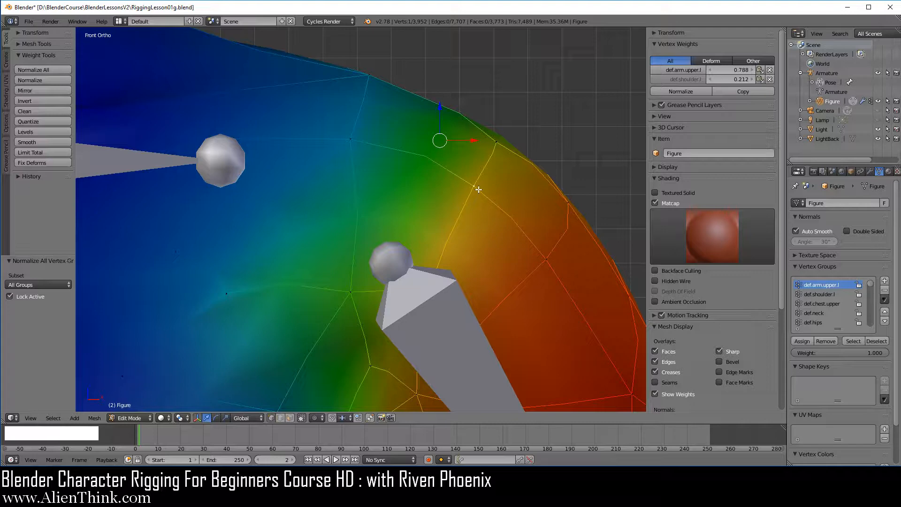
left_click(10, 297)
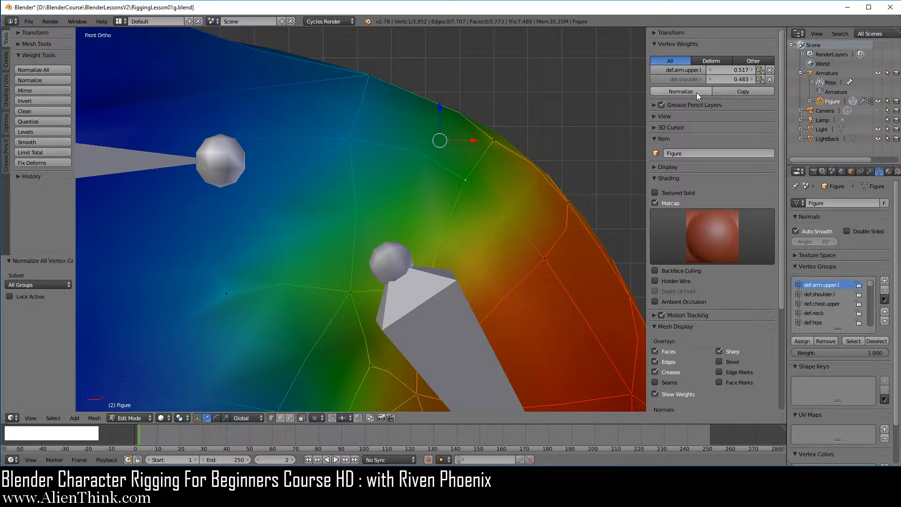
left_click(29, 296)
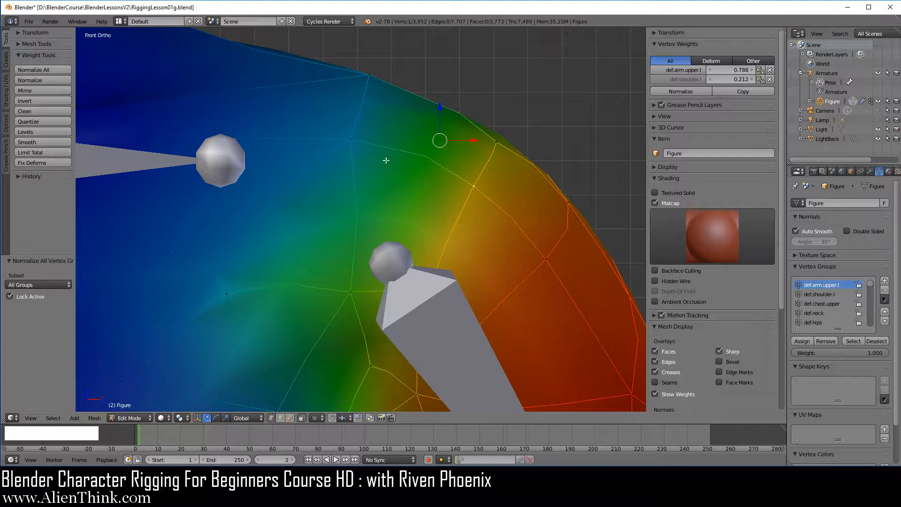
left_click(9, 297)
left_click(10, 296)
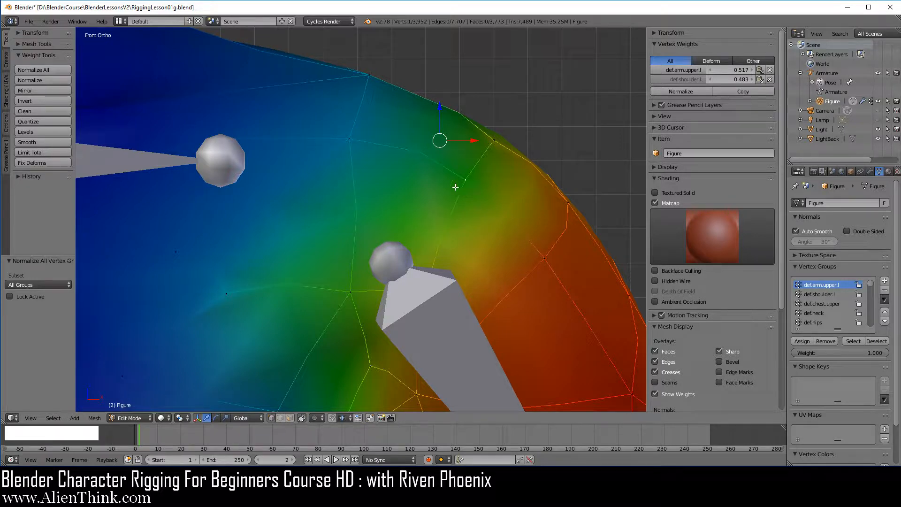
Step: Select the neighbouring vertex closer to the shoulder bone's tip and normalize its individual vertex weights
right_click(352, 139)
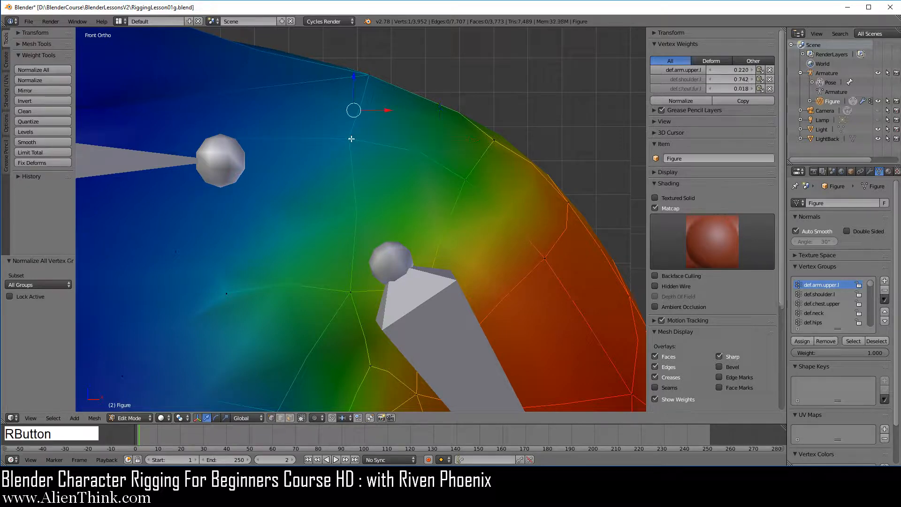
left_click(702, 101)
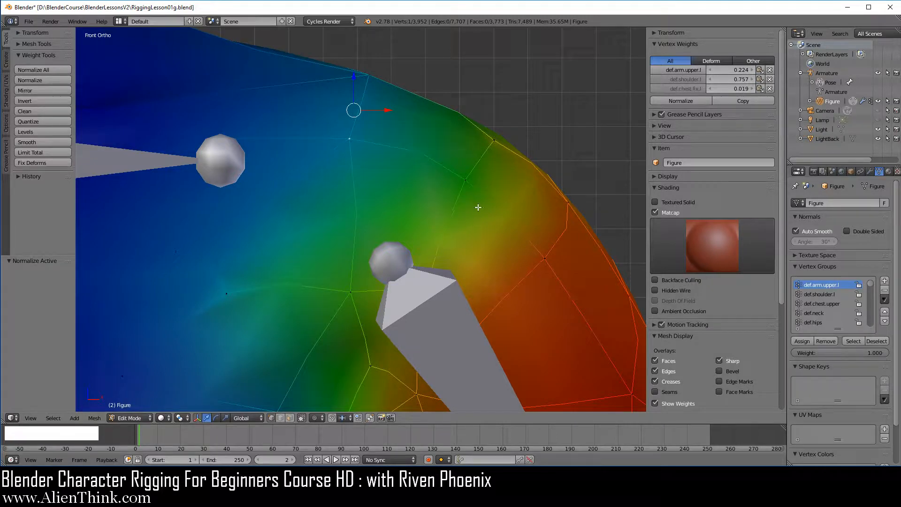
Step: Select the entire figure mesh, normalize all its vertex groups with Lock Active disabled, and deselect everything
scroll(481, 211, "down", 5)
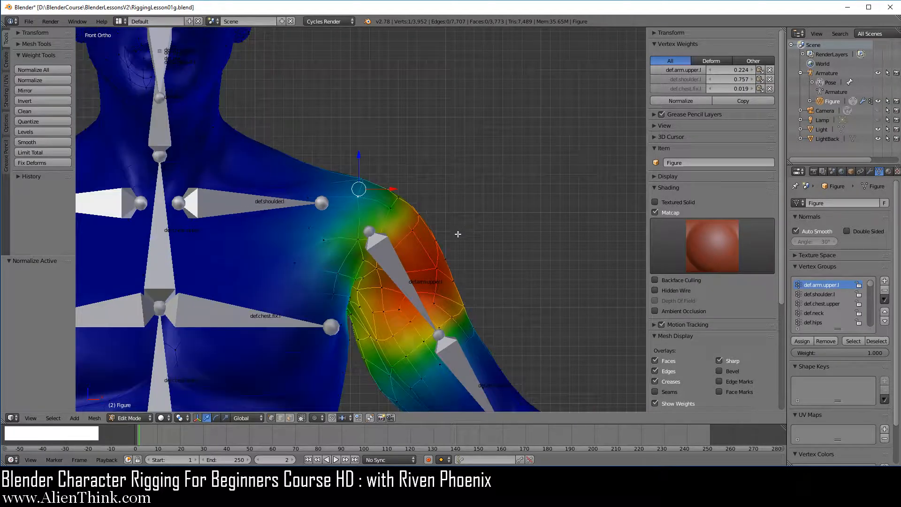
key("a")
key("a")
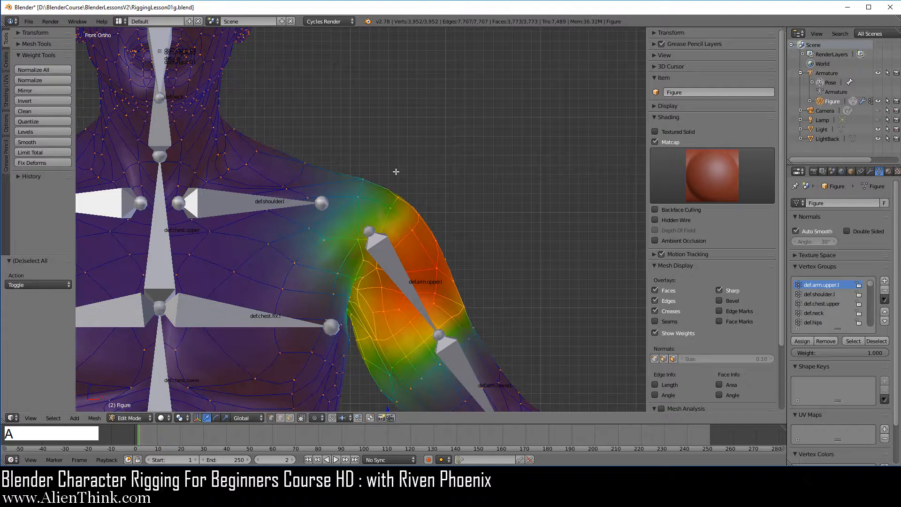
left_click(53, 72)
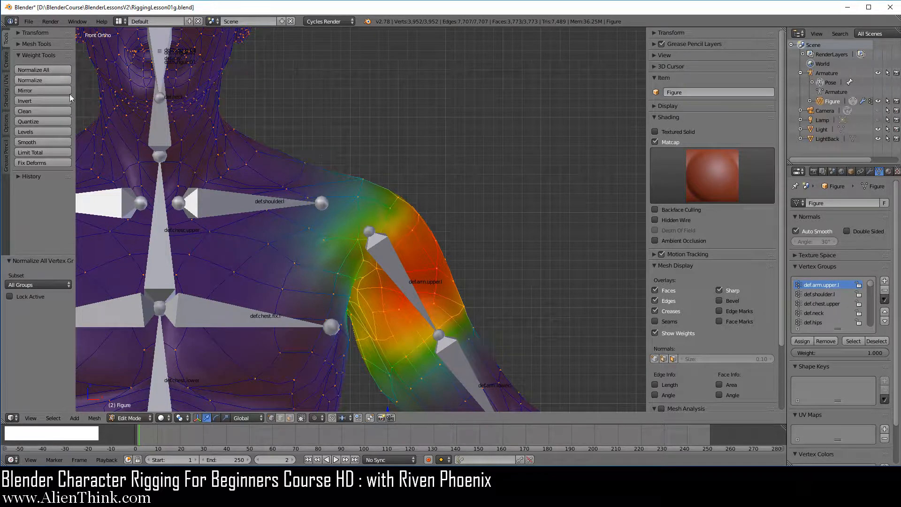
key("a")
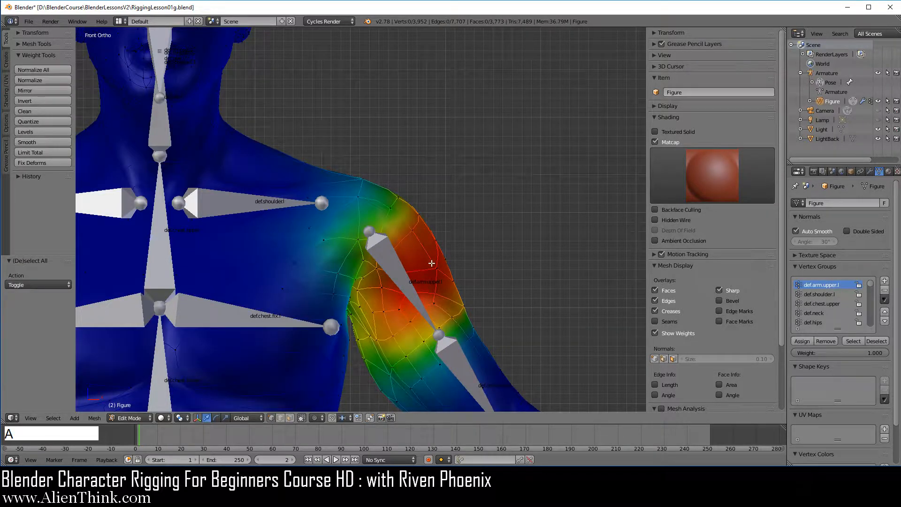
Step: Try normalizing the active def.arm.upper.l group on the single vertex near the shoulder bone's tip, and undo it
scroll(431, 266, "up", 3)
scroll(431, 266, "up", 2)
middle_click_drag(431, 265, 476, 246, "shift")
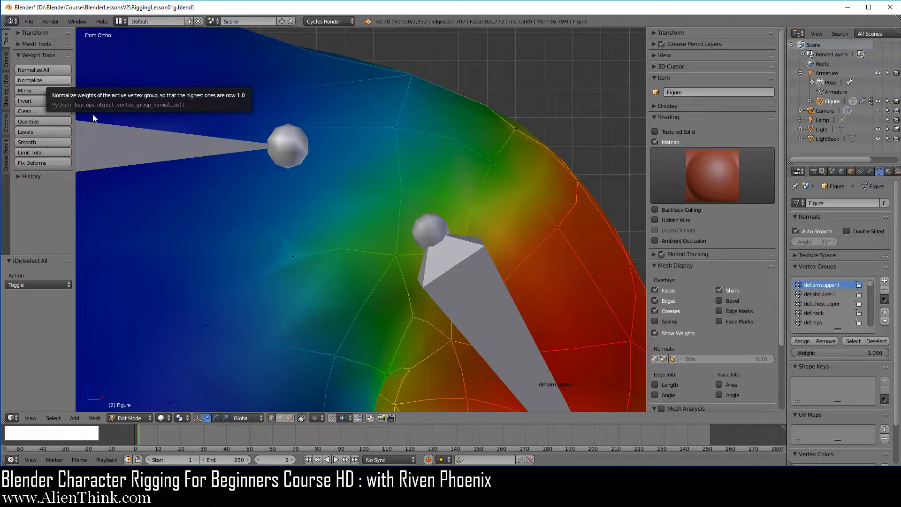
scroll(529, 262, "down", 2)
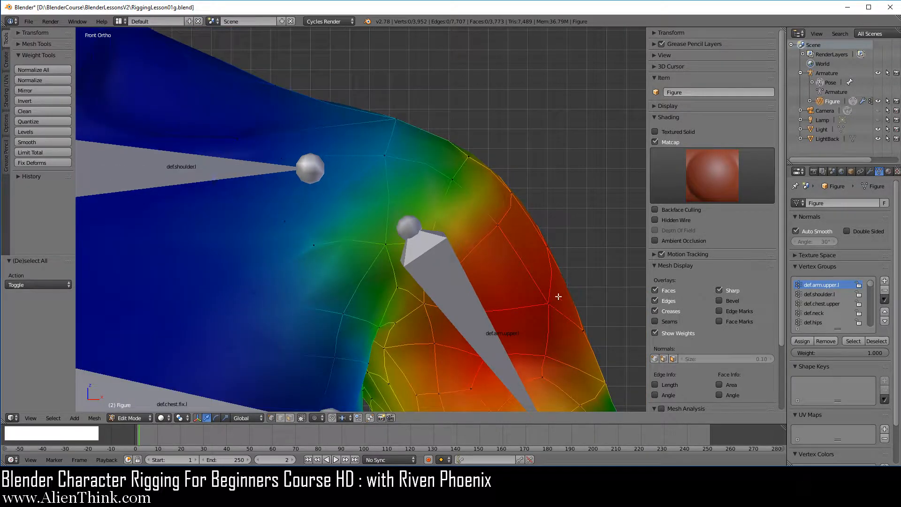
right_click(408, 187)
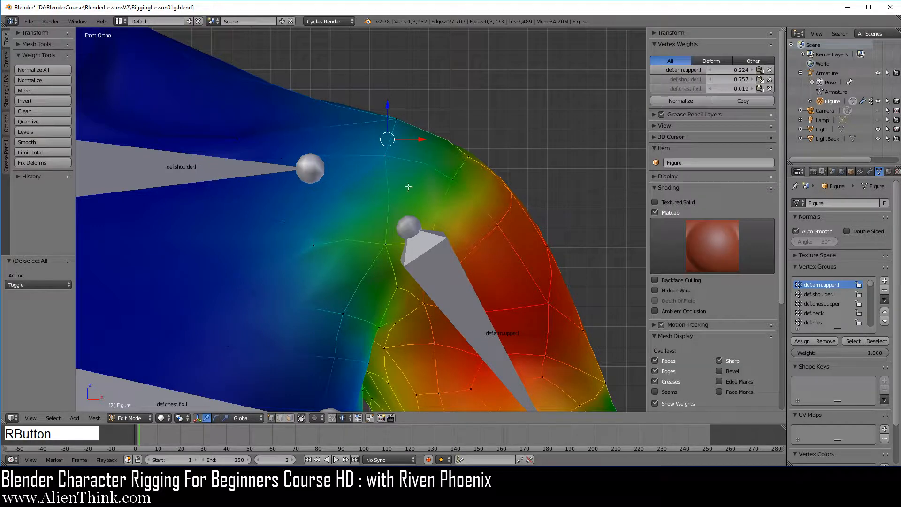
left_click(54, 82)
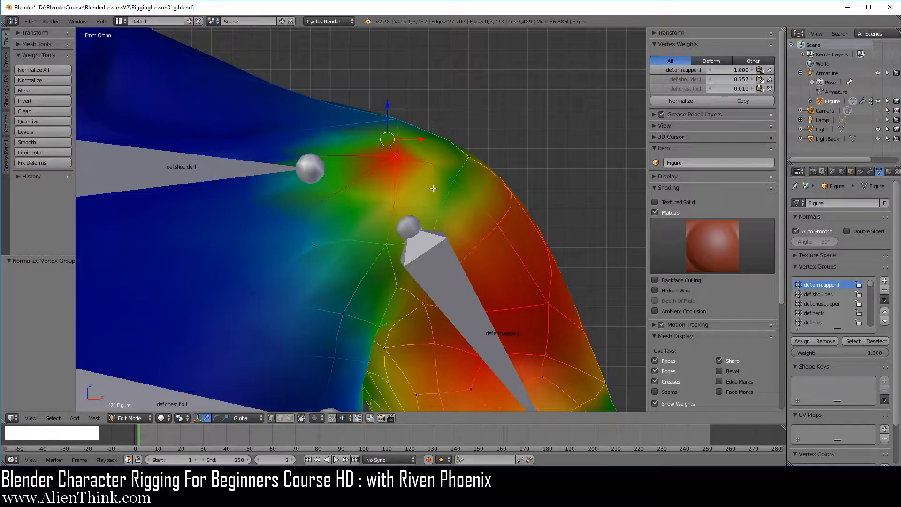
key("shift")
key("ctrl")
key("ctrl+z")
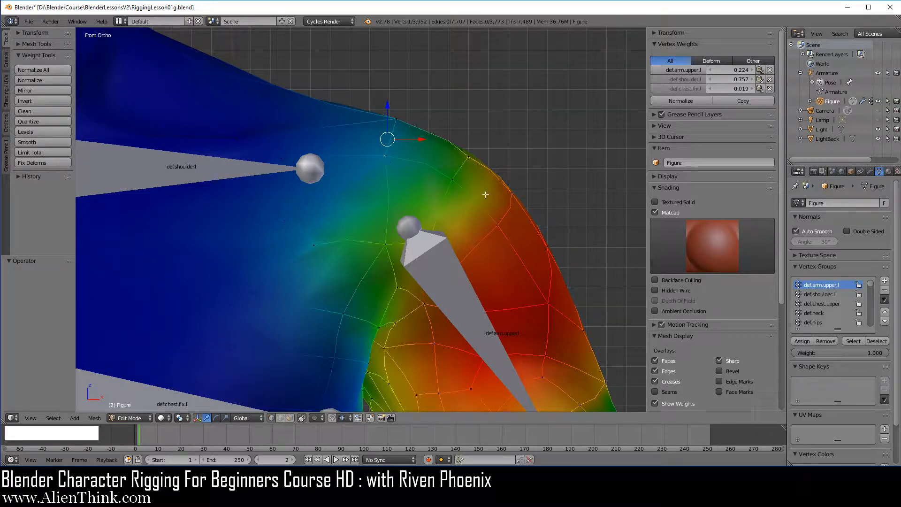
Step: Select three vertices running from the upper arm to the shoulder bone's tip and normalize their active def.arm.upper.l group weights
right_click(497, 221)
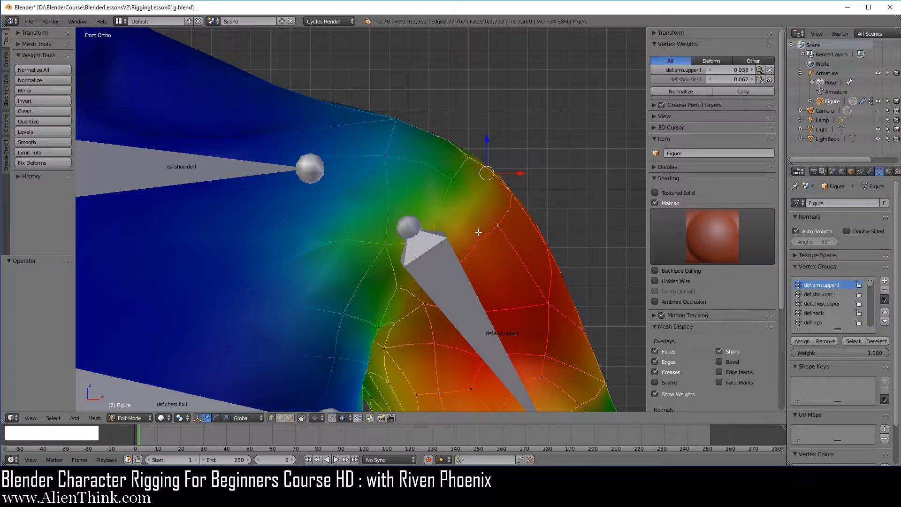
key("shift")
right_click(386, 157, "shift")
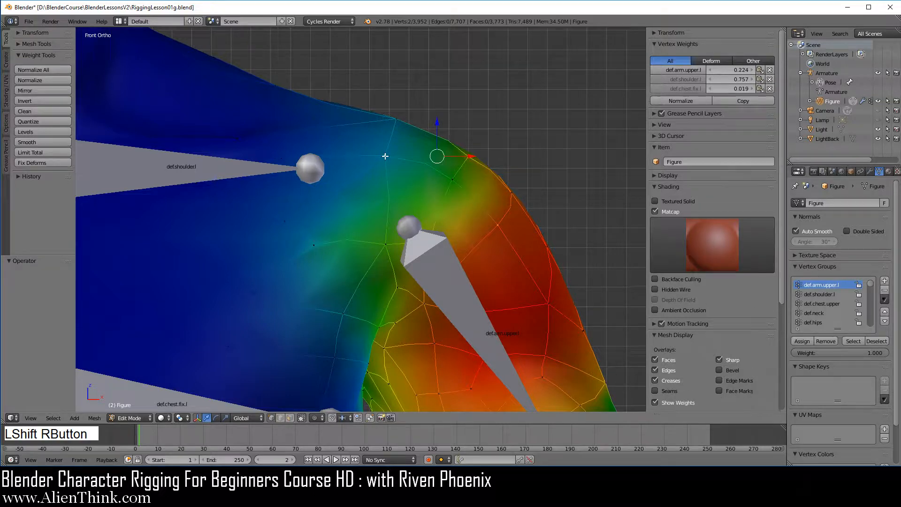
right_click(452, 179, "shift")
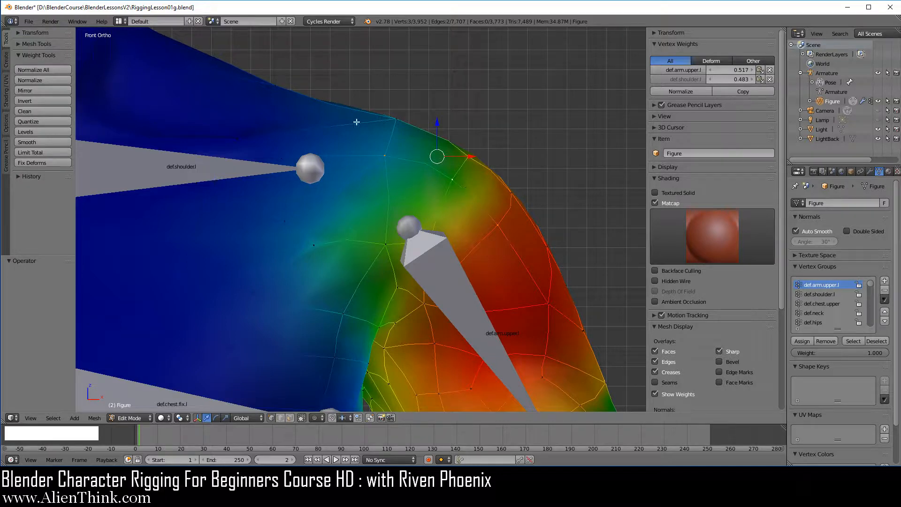
left_click(58, 80)
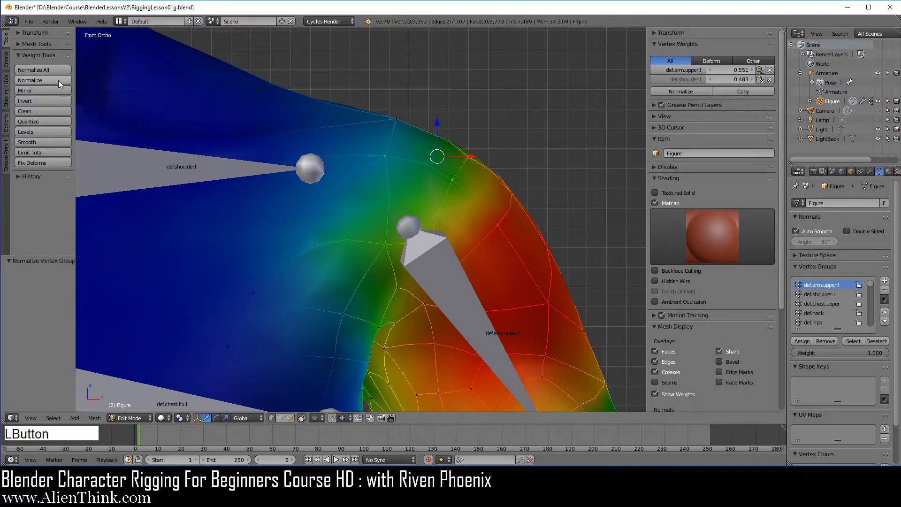
Step: Remove the upper arm vertex from the selection and normalize the active group on the remaining two shoulder vertices
key("shift")
right_click(497, 224, "shift")
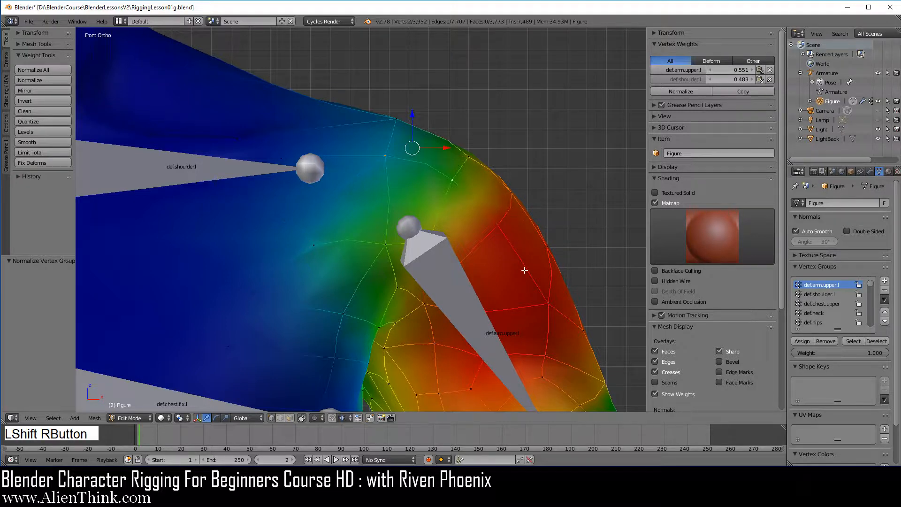
left_click(40, 82)
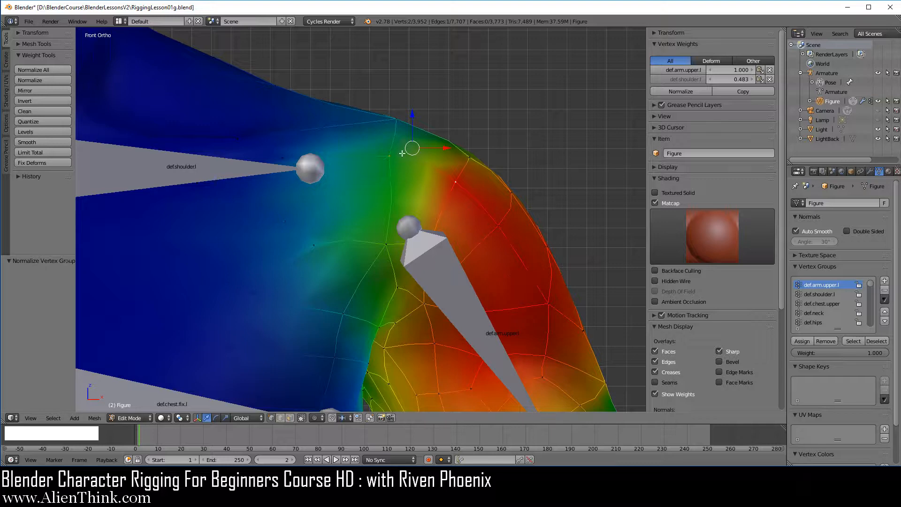
left_click(54, 81)
Step: Select five vertices from the chest near the armpit across the shoulder to the upper arm and normalize their def.arm.upper.l weights
right_click(314, 244)
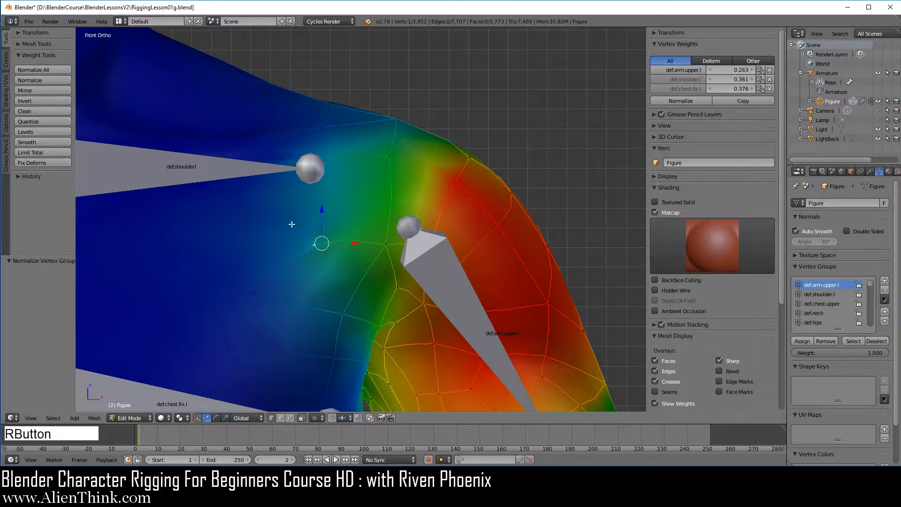
right_click(285, 220, "shift")
right_click(388, 157, "shift")
right_click(464, 185, "shift")
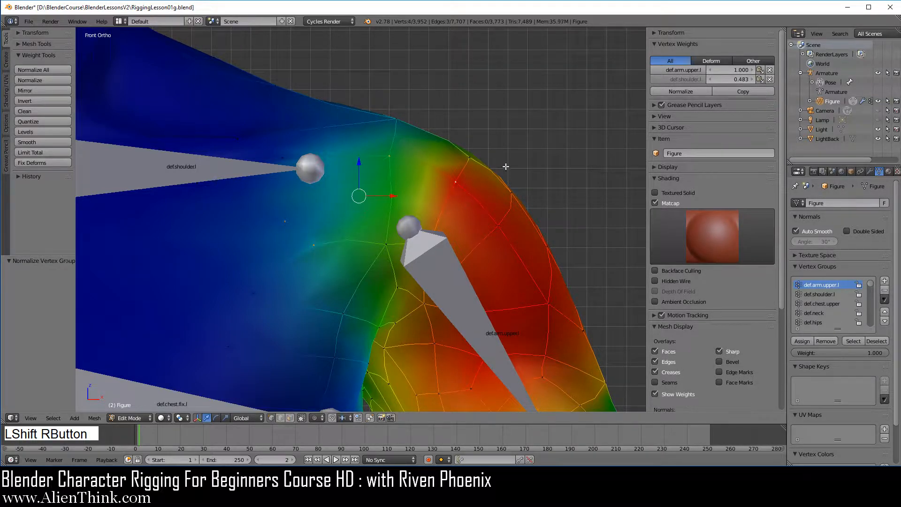
right_click(501, 225, "shift")
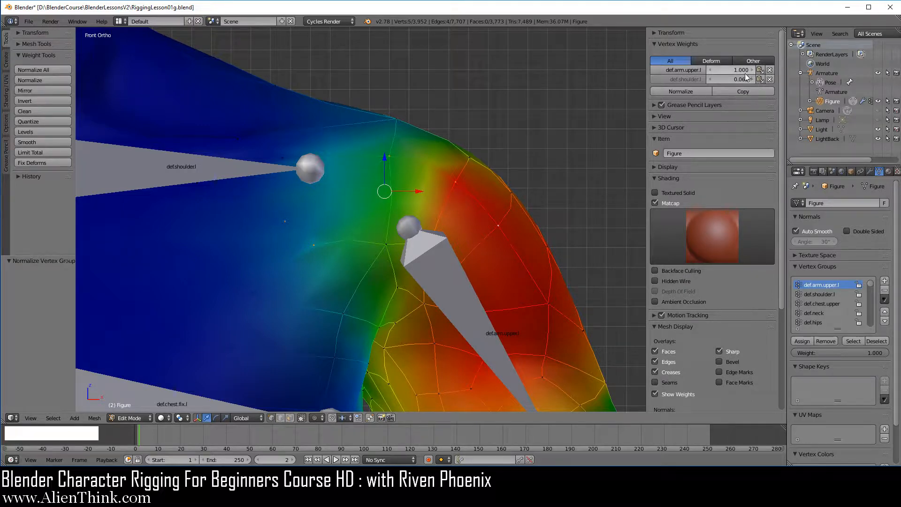
left_click(55, 81)
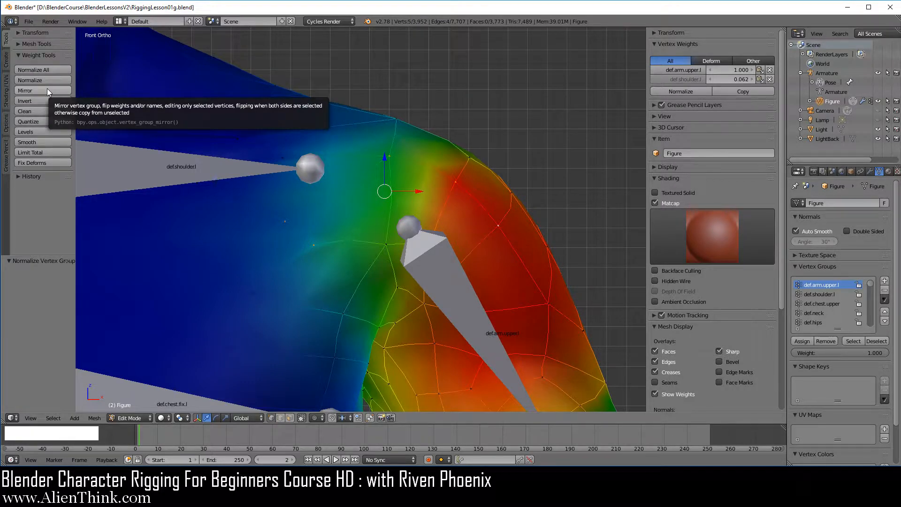
Step: Clear the pose rotation of the armature's def.arm.upper.l bone
left_click(826, 74)
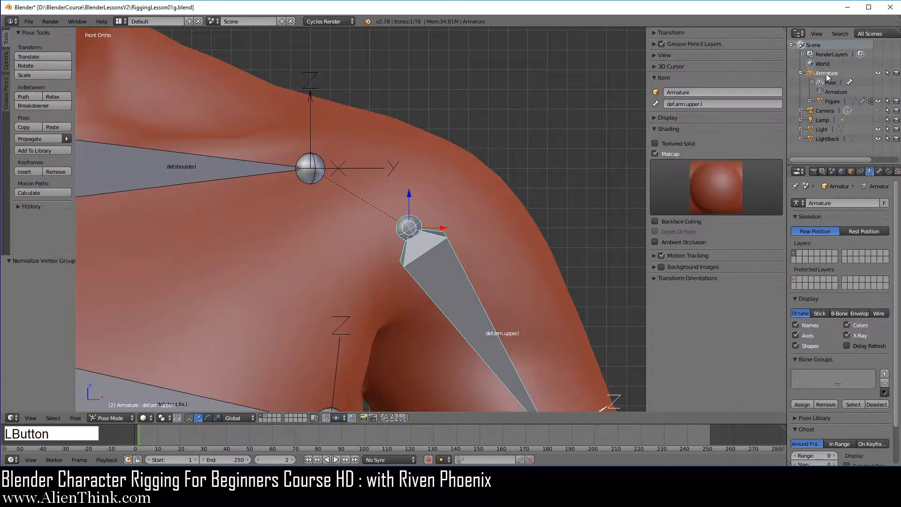
right_click(446, 276)
key("alt+r")
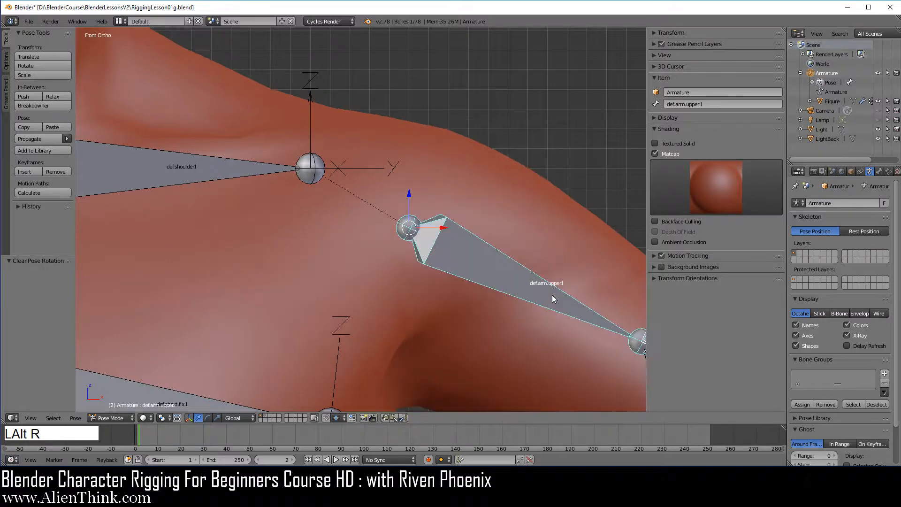
scroll(552, 294, "down", 4)
middle_click_drag(407, 318, 528, 294, "shift")
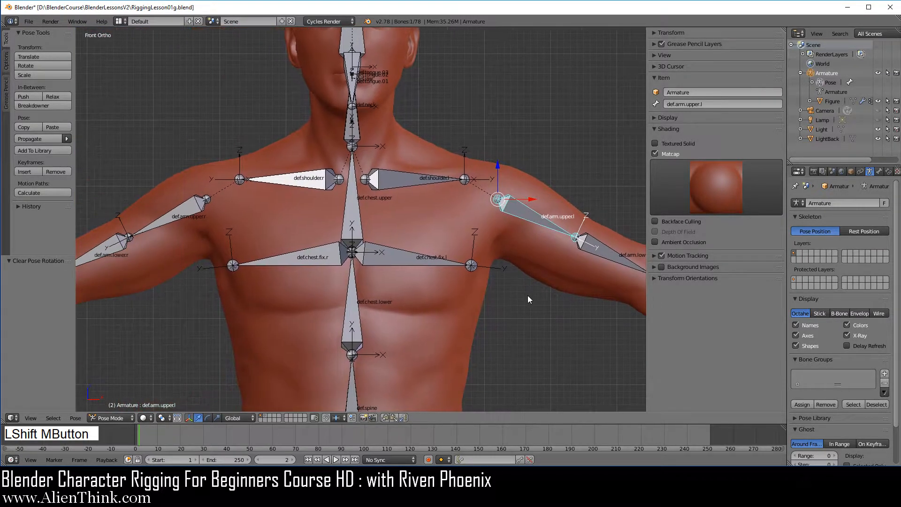
Step: Select all vertices of the Figure mesh and remove them from all vertex groups
right_click(484, 244)
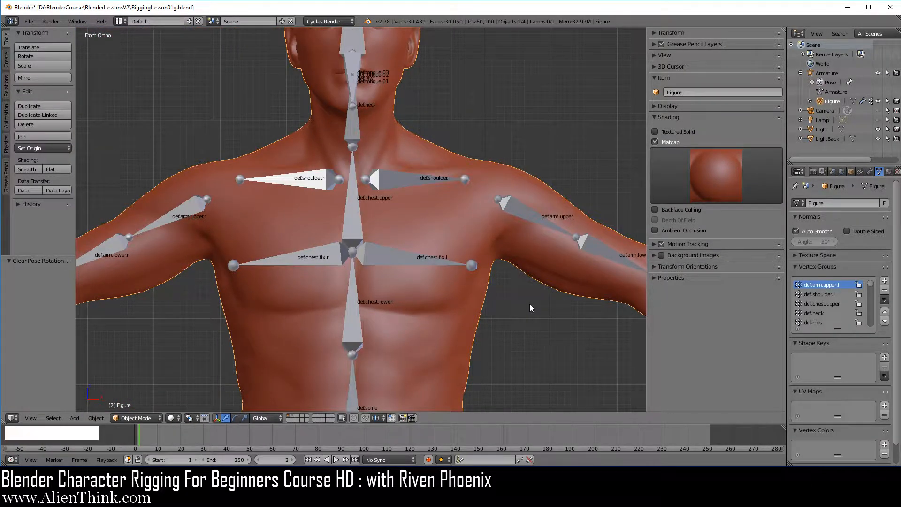
key("Tab")
key("a")
key("a")
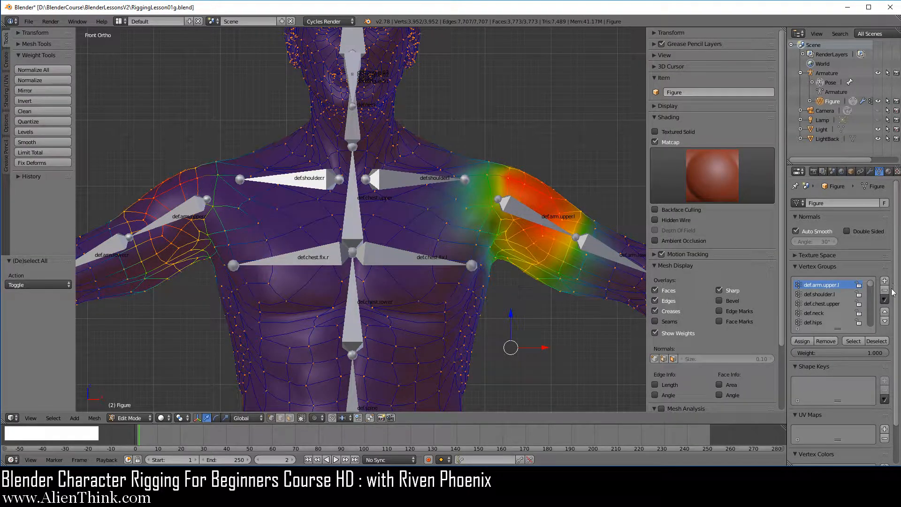
left_click(884, 300)
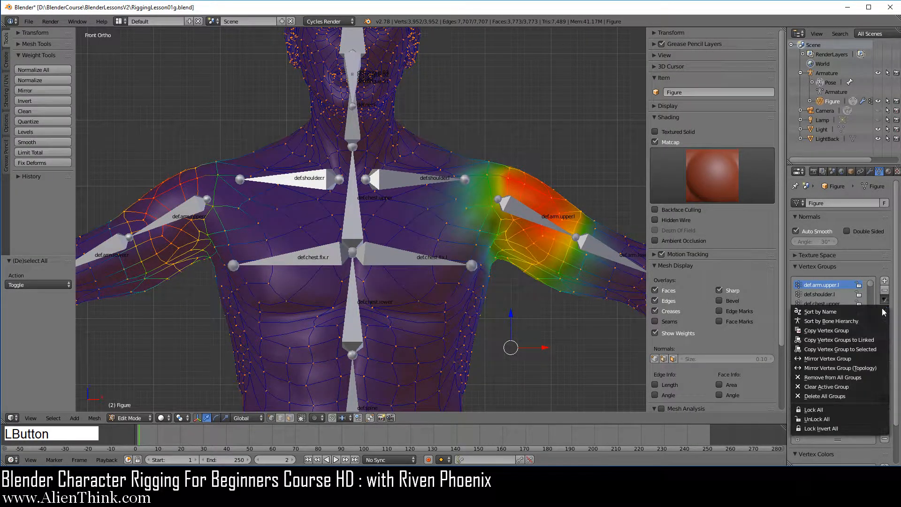
left_click(846, 378)
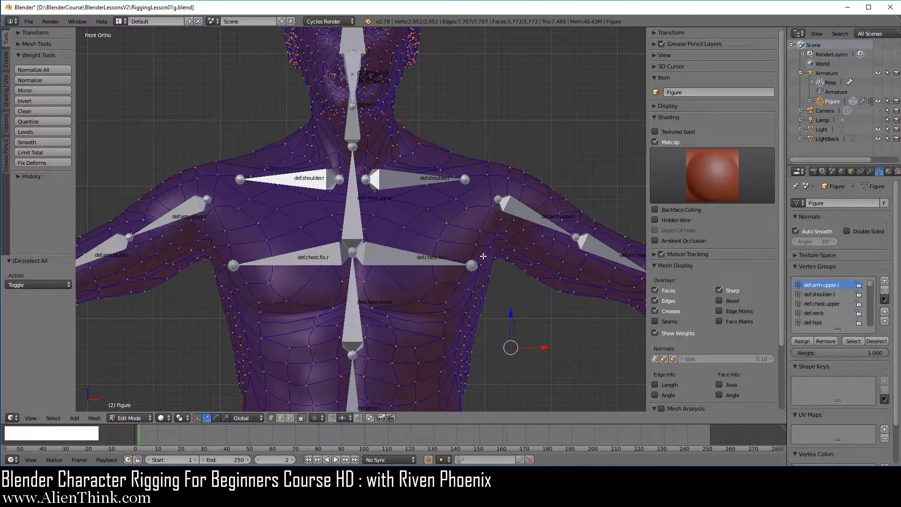
Step: Apply the Figure mesh's Mirror modifier in Object Mode
key("Tab")
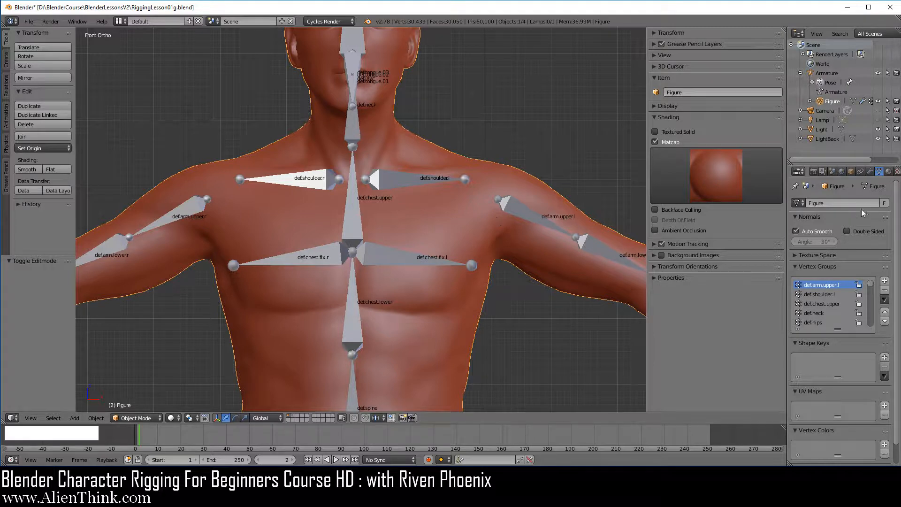
left_click(870, 171)
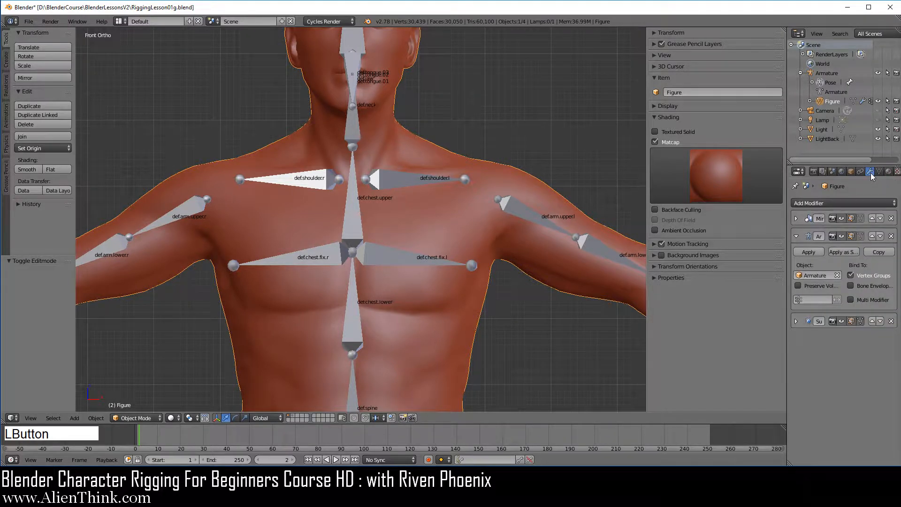
left_click(796, 218)
left_click(816, 234)
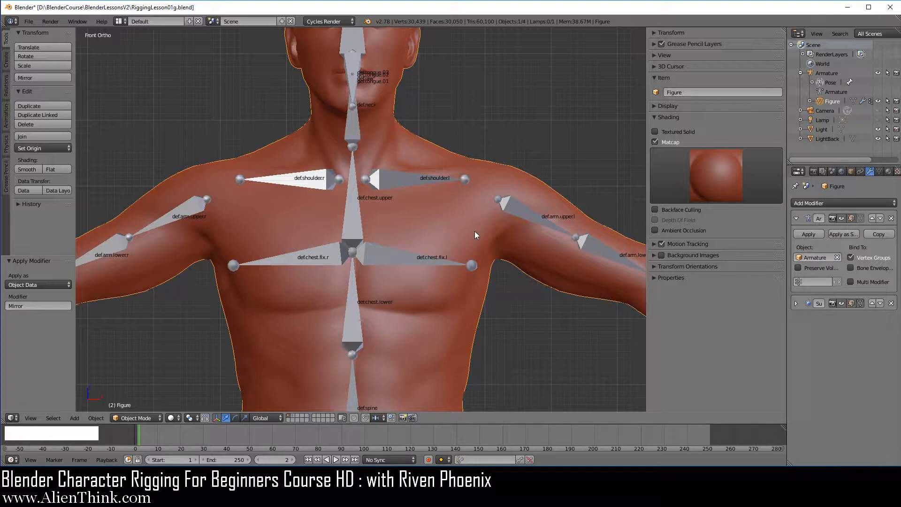
Step: Return the Figure mesh to Edit Mode and deselect all its vertices
key("Tab")
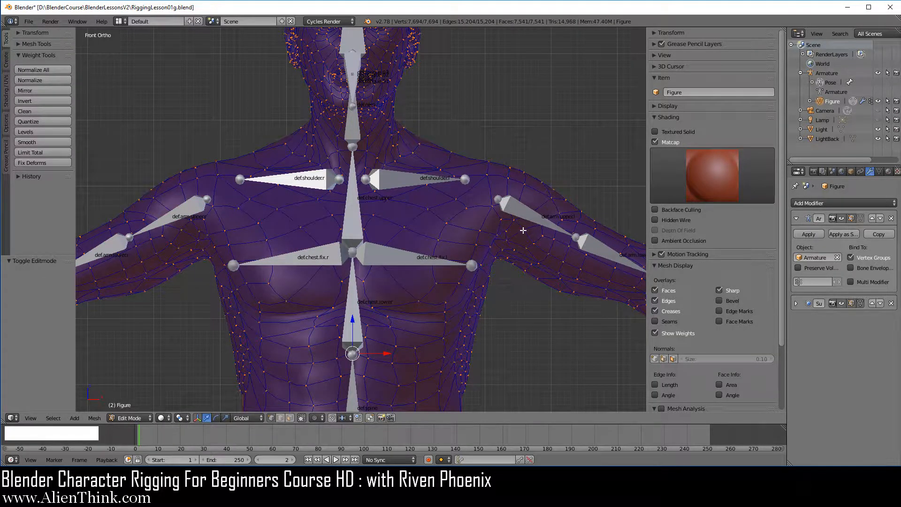
scroll(522, 230, "up", 2)
mouse_move(523, 237)
middle_mouse_down("shift")
mouse_move(424, 233)
mouse_move(528, 232)
middle_mouse_up("shift")
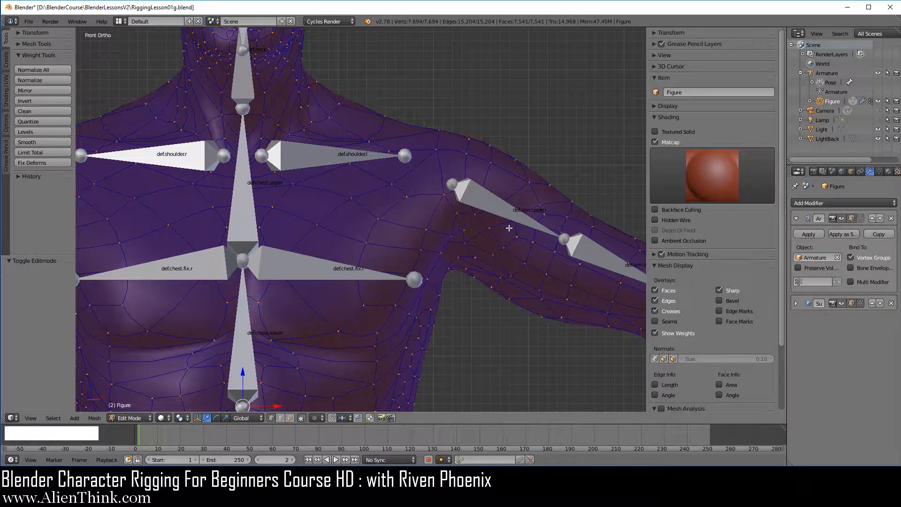
key("a")
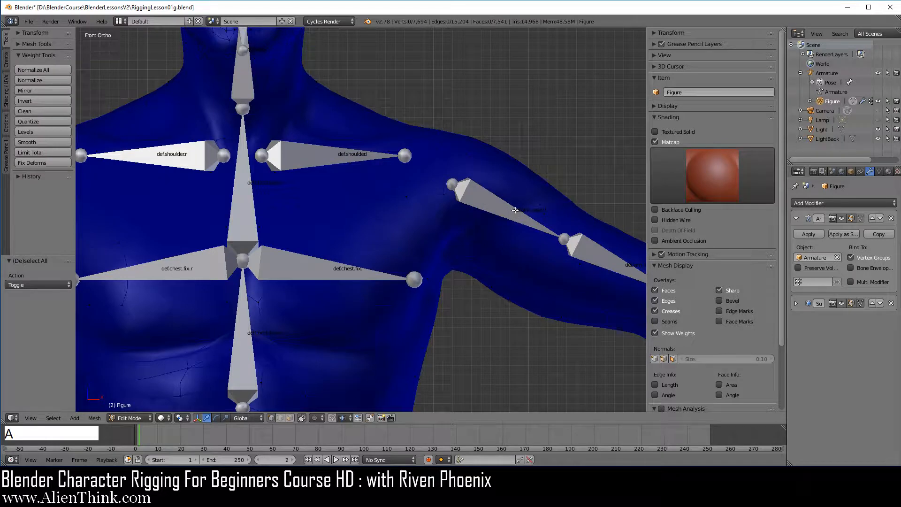
Step: Filter the mesh's vertex groups by the name "def.arm.u"
left_click(878, 172)
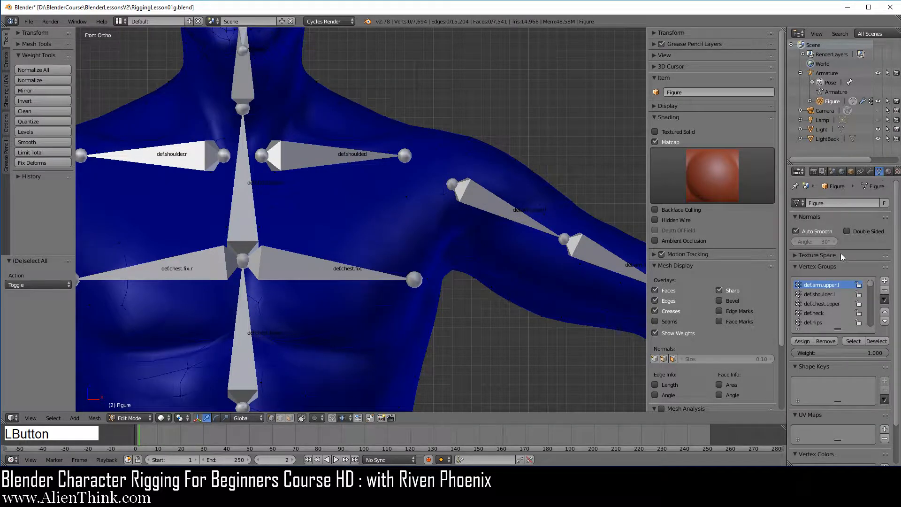
left_click(798, 329)
left_click(809, 337)
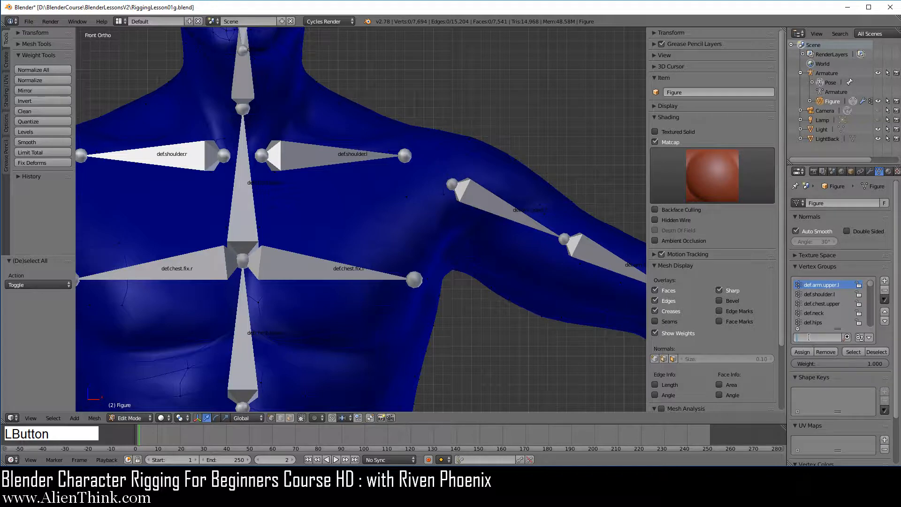
type("def.arm.")
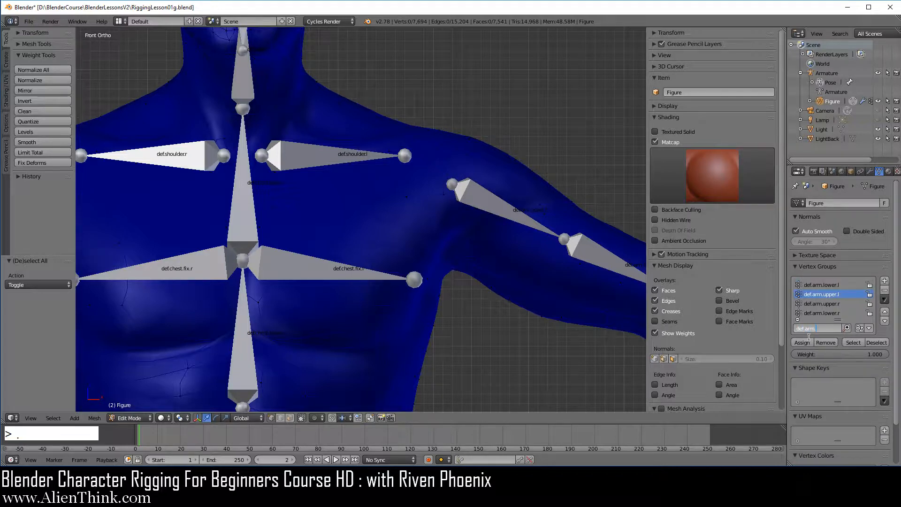
type("u")
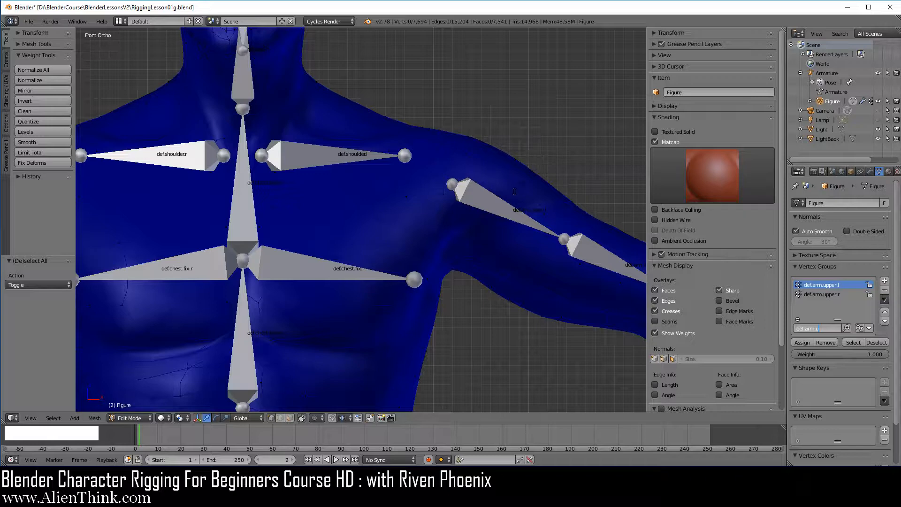
left_click(751, 227)
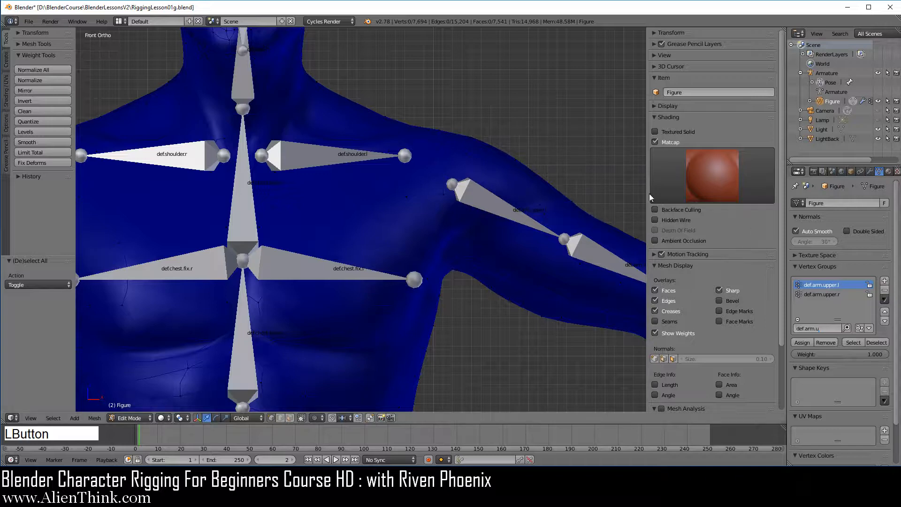
Step: Circle-select the vertices around the def.arm.upper.l bone and assign them to the def.arm.upper.l group with weight 1.000
key("c")
mouse_move(520, 194)
left_mouse_down()
mouse_move(519, 171)
mouse_move(478, 207)
mouse_move(497, 183)
mouse_move(487, 166)
mouse_move(463, 212)
mouse_move(465, 221)
mouse_move(490, 224)
left_mouse_up()
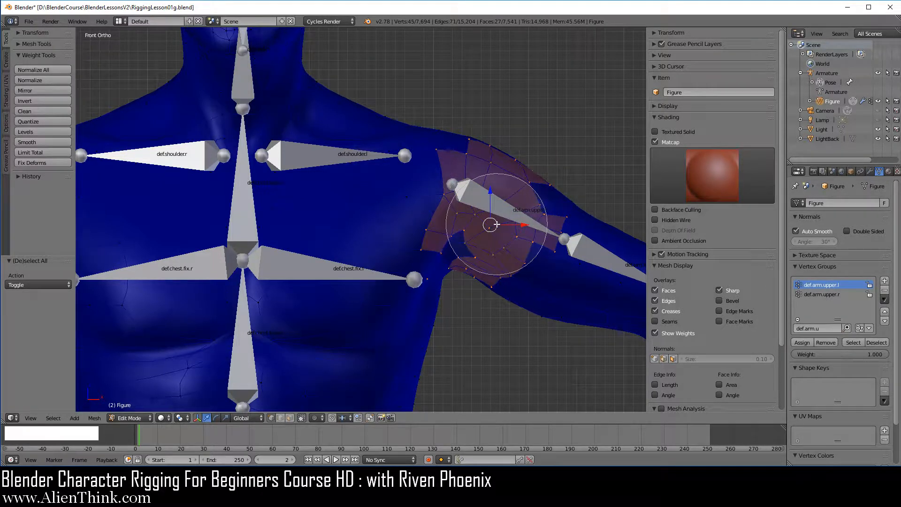
right_click(533, 130)
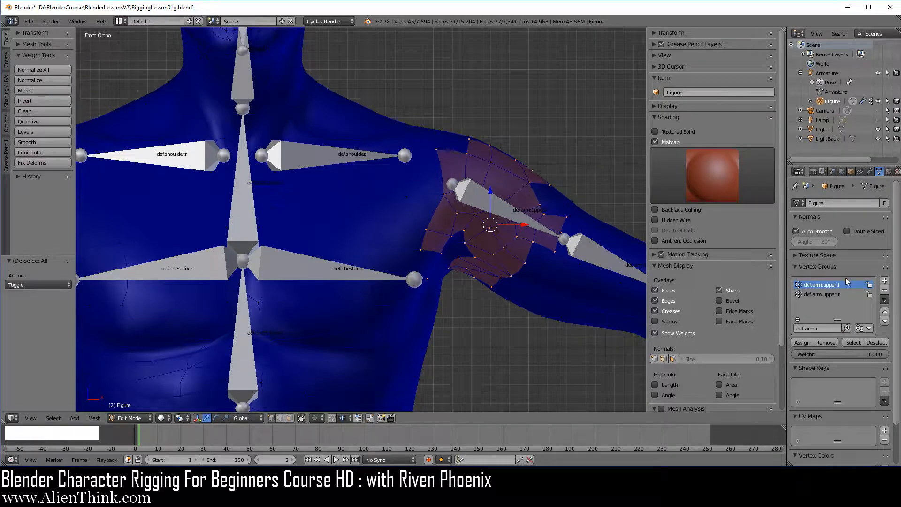
left_click(803, 341)
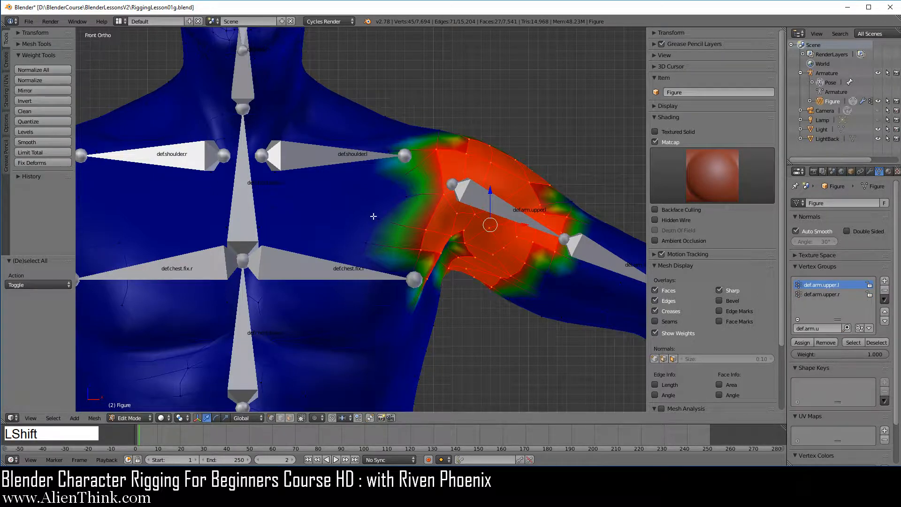
Step: Select only the .r-side arm, shoulder and chest vertices, mirror the def.arm.upper.l weights onto them, and make def.arm.upper.r the active group
middle_click_drag(322, 216, 433, 222, "shift")
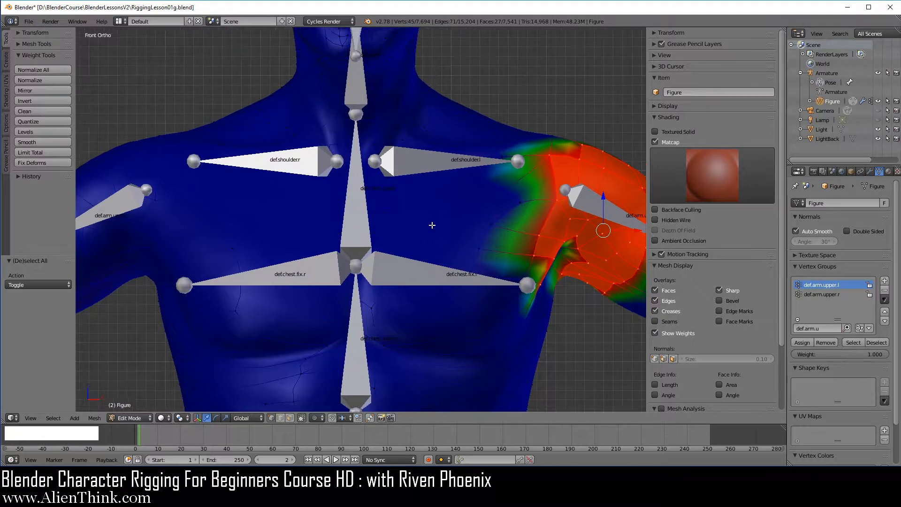
scroll(432, 226, "down", 1)
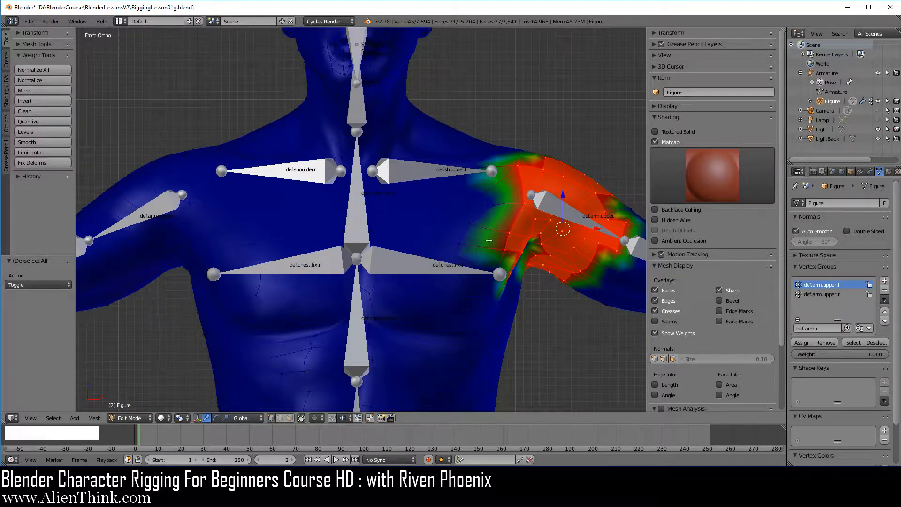
scroll(552, 255, "down", 1)
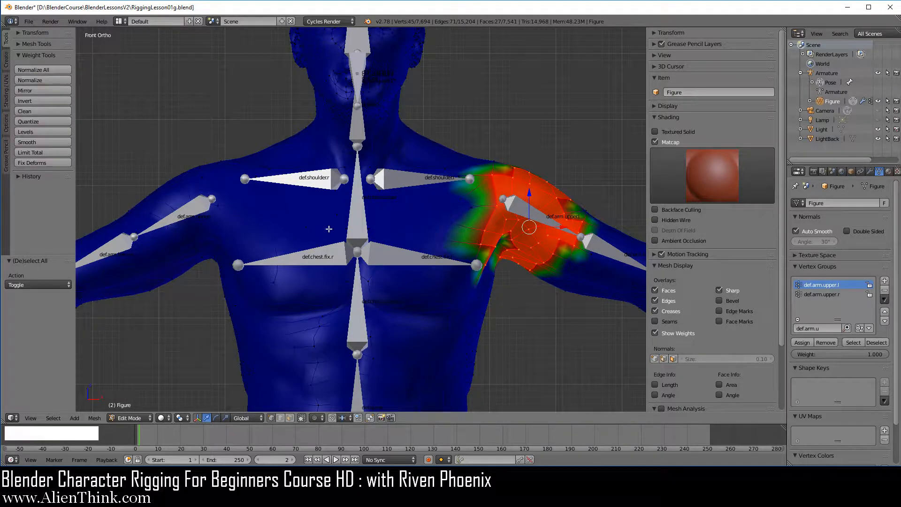
key("a")
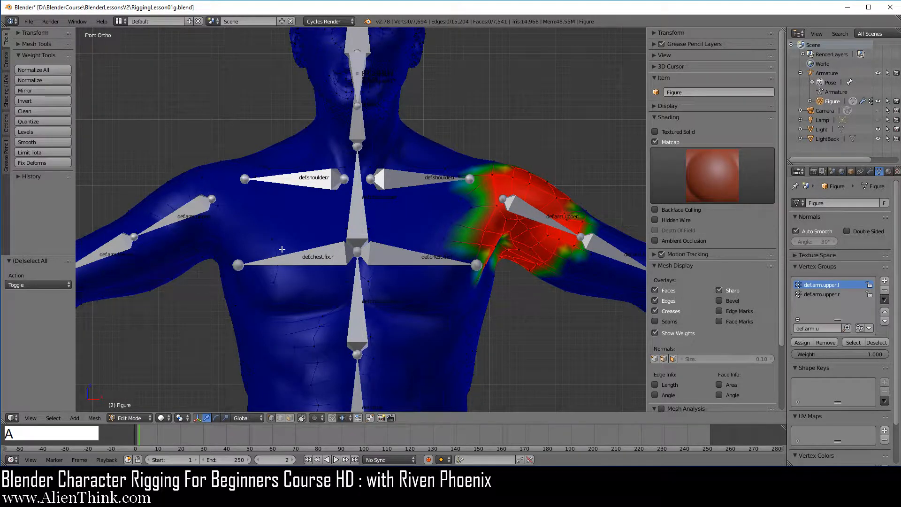
key("c")
mouse_move(261, 240)
left_mouse_down()
mouse_move(227, 195)
mouse_move(181, 227)
mouse_move(243, 211)
mouse_move(201, 286)
mouse_move(155, 286)
mouse_move(223, 189)
mouse_move(201, 256)
left_mouse_up()
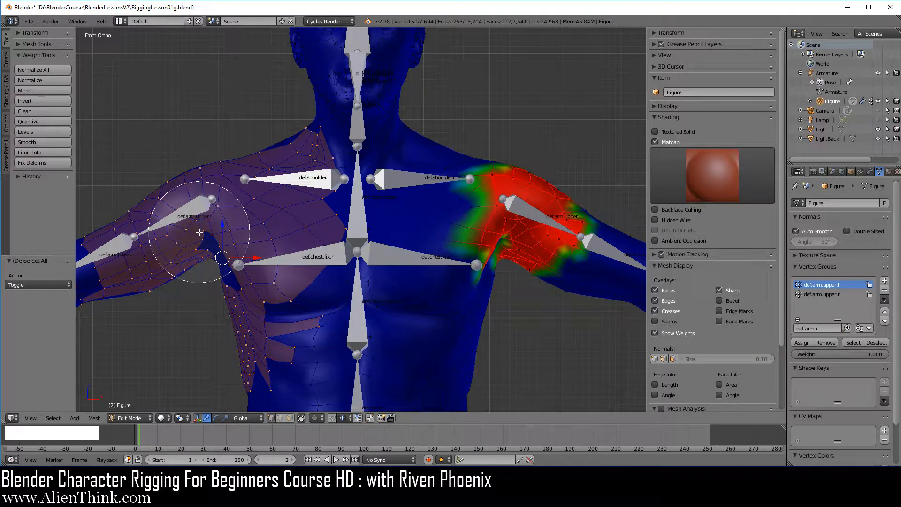
right_click(251, 264)
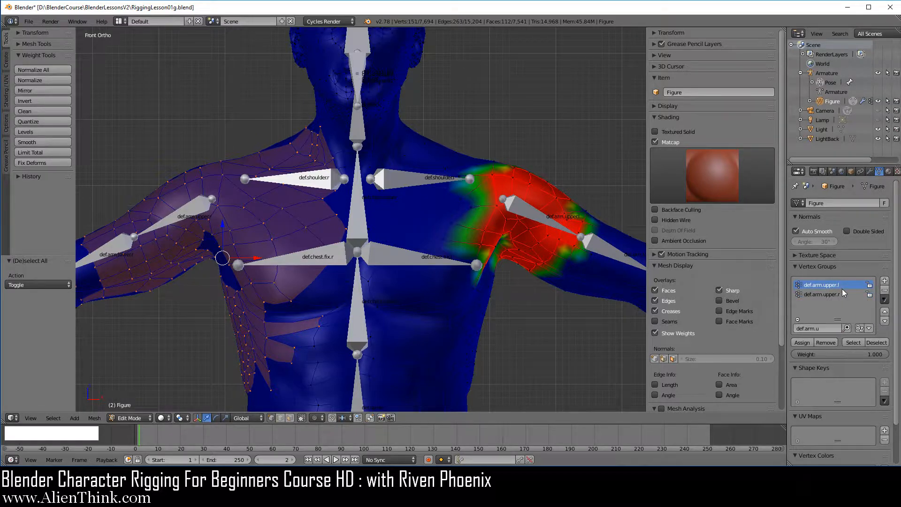
left_click(29, 90)
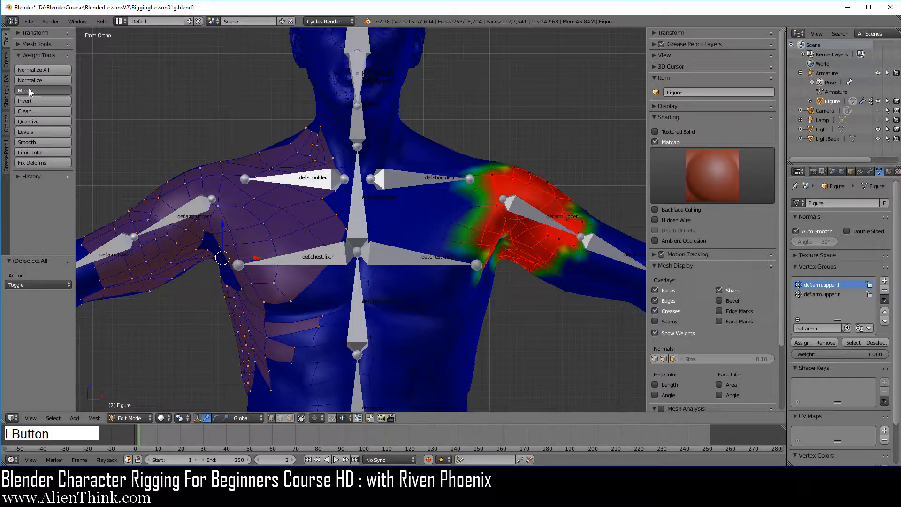
left_click(837, 295)
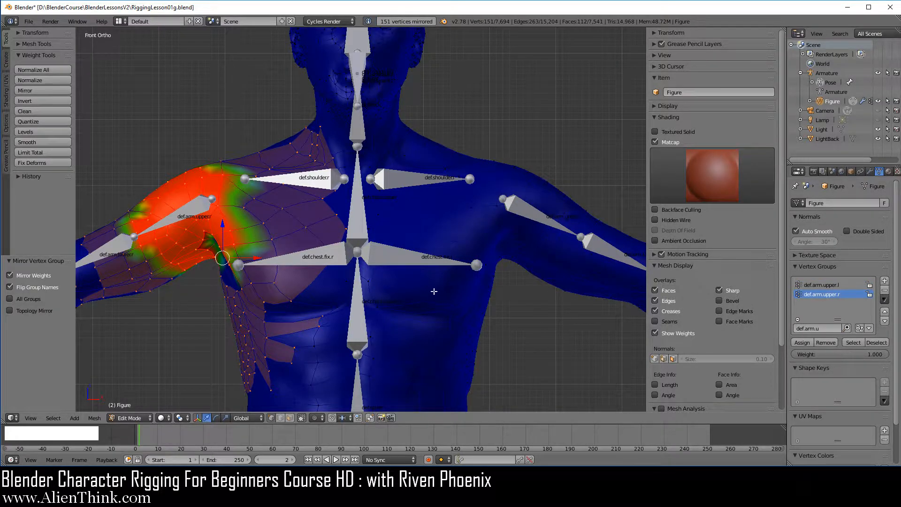
Step: Add the def.arm.upper.l group's vertices and the surrounding .l-side vertices to the selection, and mirror that group's weights with both sides selected
left_click(838, 285)
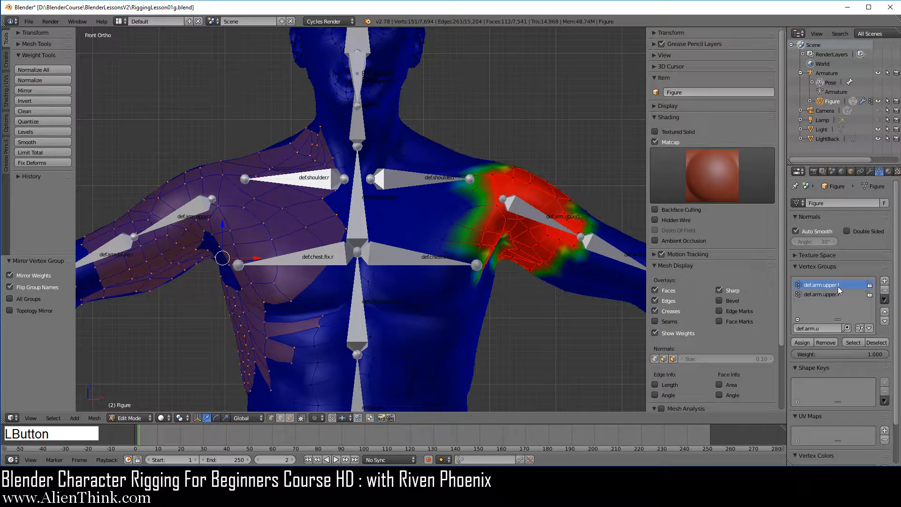
left_click(852, 342)
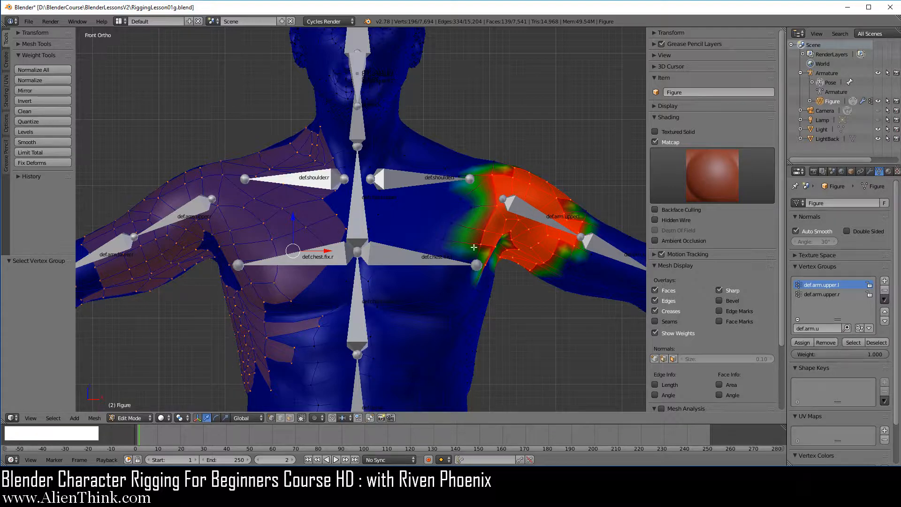
key("c")
mouse_move(538, 287)
left_mouse_down()
mouse_move(463, 167)
mouse_move(579, 197)
mouse_move(517, 282)
mouse_move(556, 272)
mouse_move(542, 319)
left_mouse_up()
right_click(543, 319)
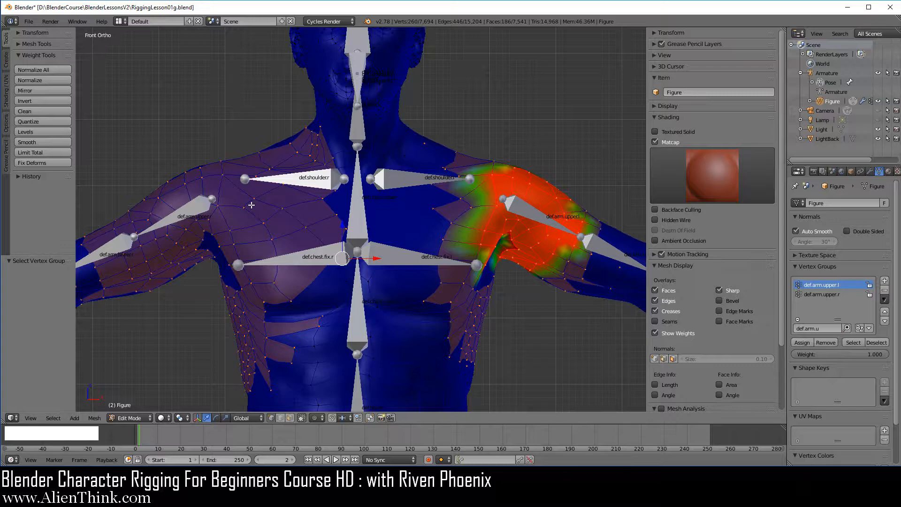
left_click(35, 90)
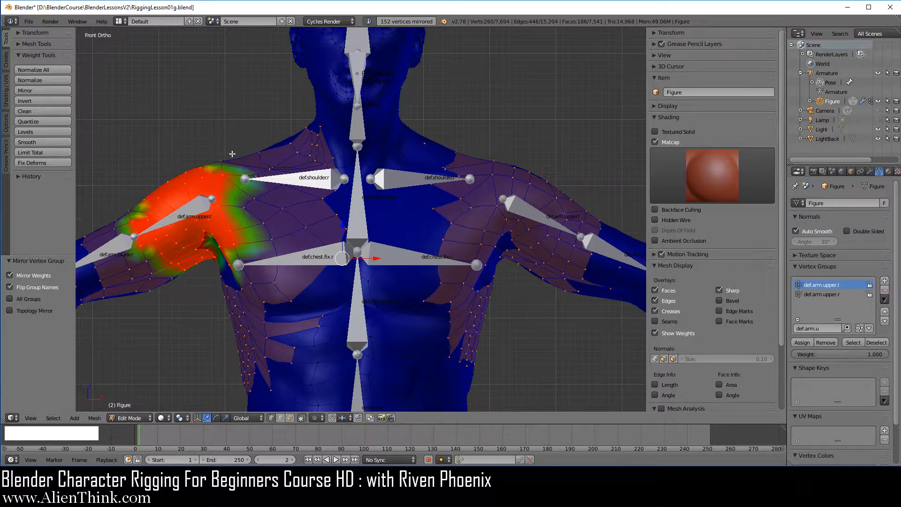
Step: Reopen the recent file RiggingLesson01g.blend, discarding the weight and modifier changes
left_click(29, 21)
mouse_move(53, 53)
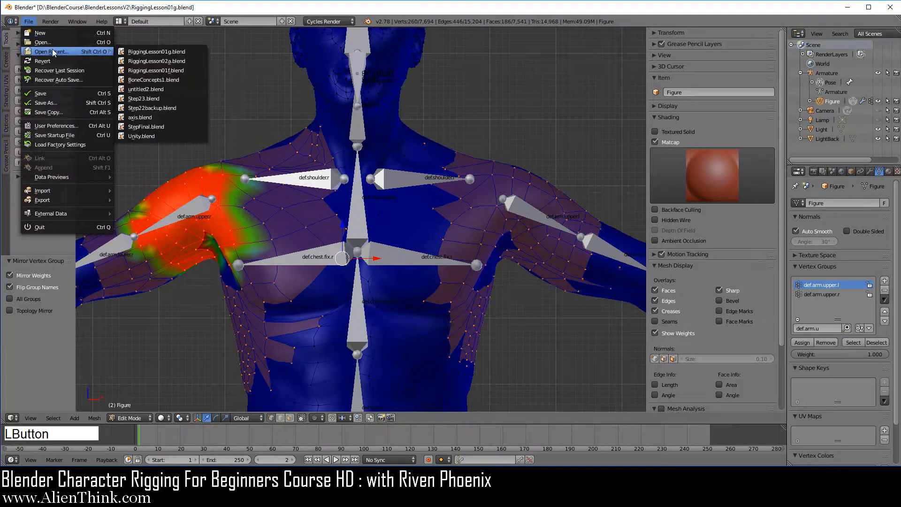
left_click(136, 52)
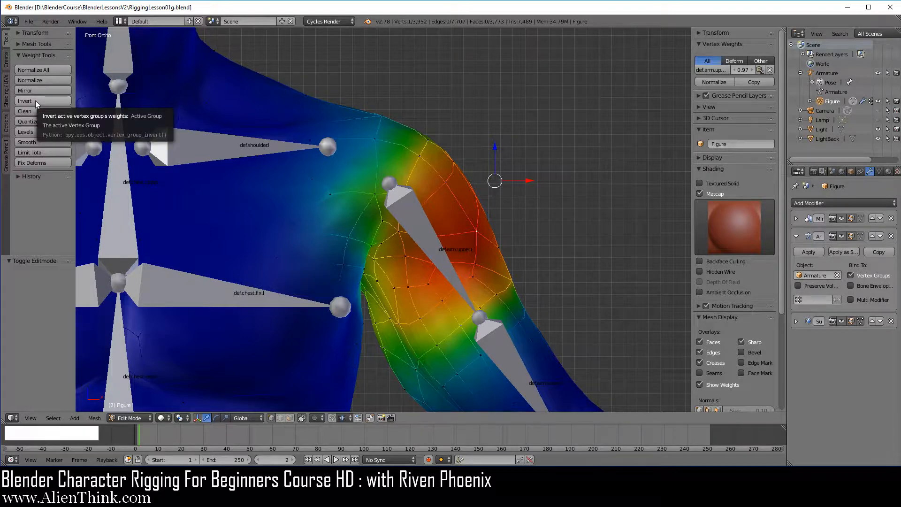
Step: Select the vertices of the def.arm.upper.l group, invert the group's weights, and invert them back
scroll(475, 297, "down", 1)
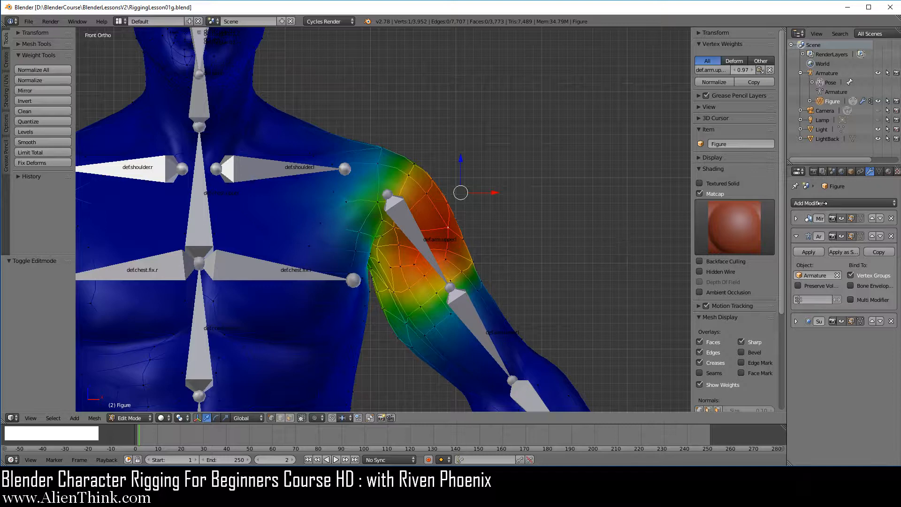
left_click(879, 171)
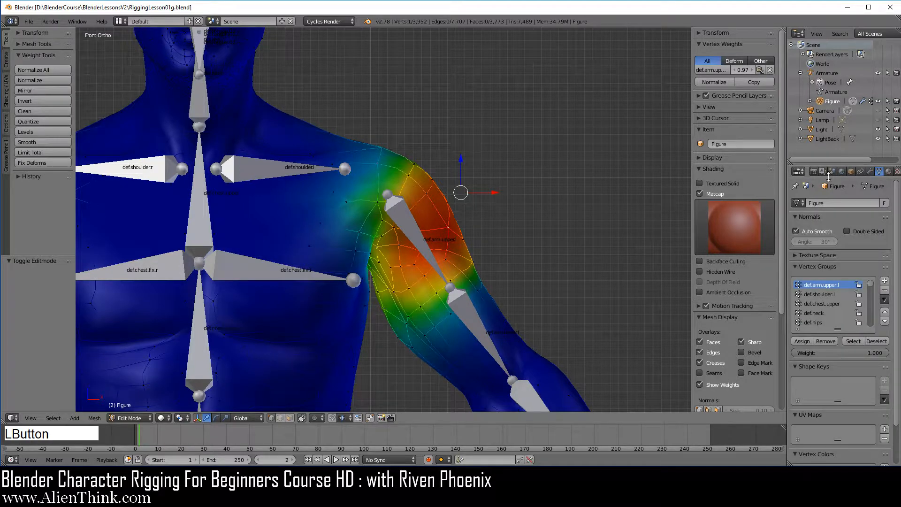
left_click(718, 71)
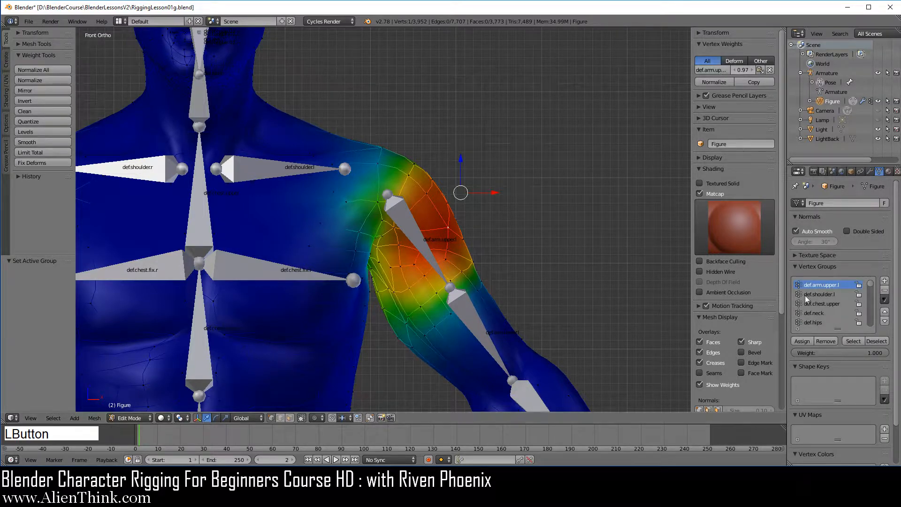
left_click(858, 338)
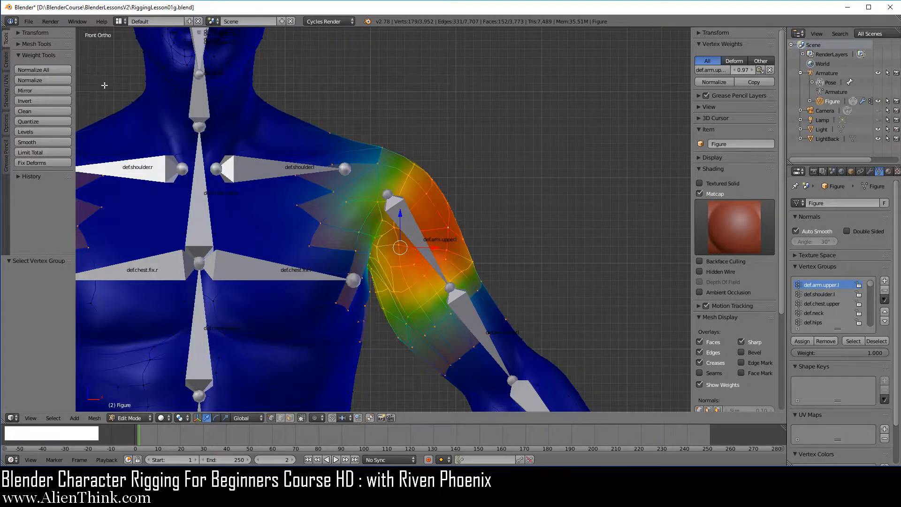
left_click(34, 102)
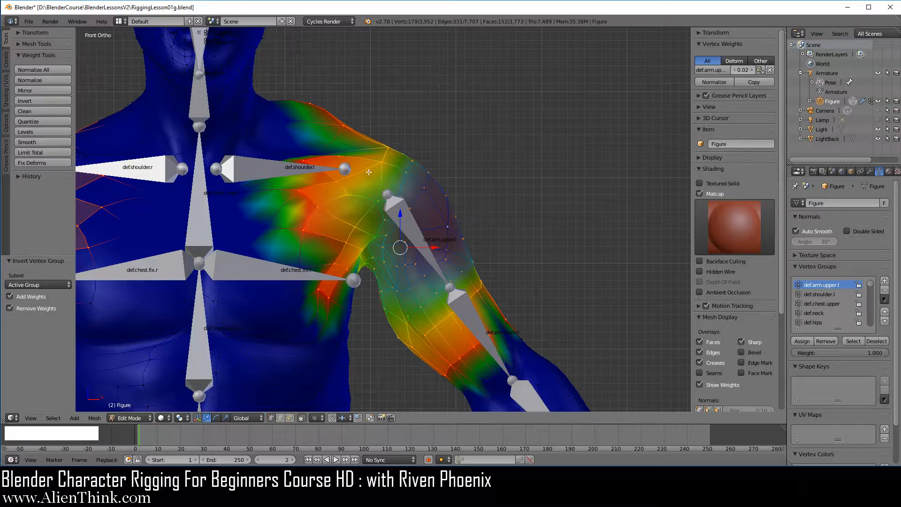
left_click(59, 99)
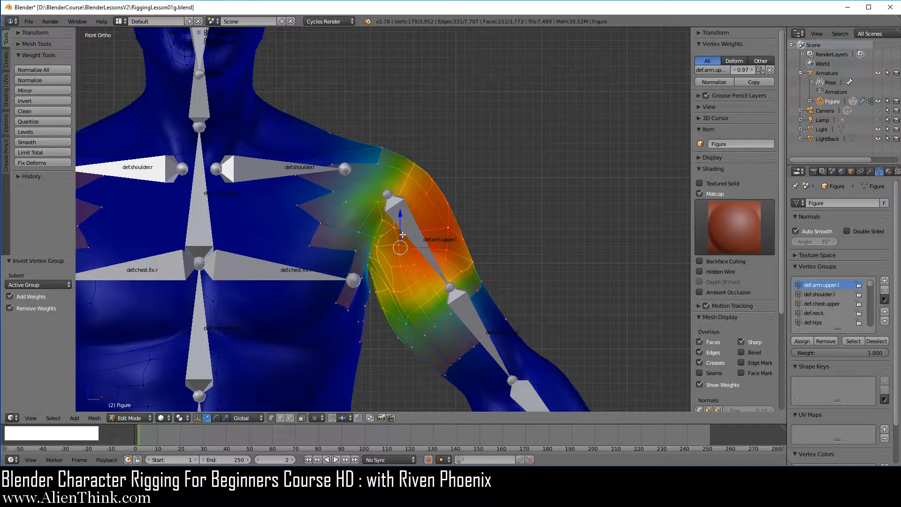
Step: Clean the def.arm.upper.l group's vertex weights with a limit of 0.000
scroll(406, 263, "up", 2)
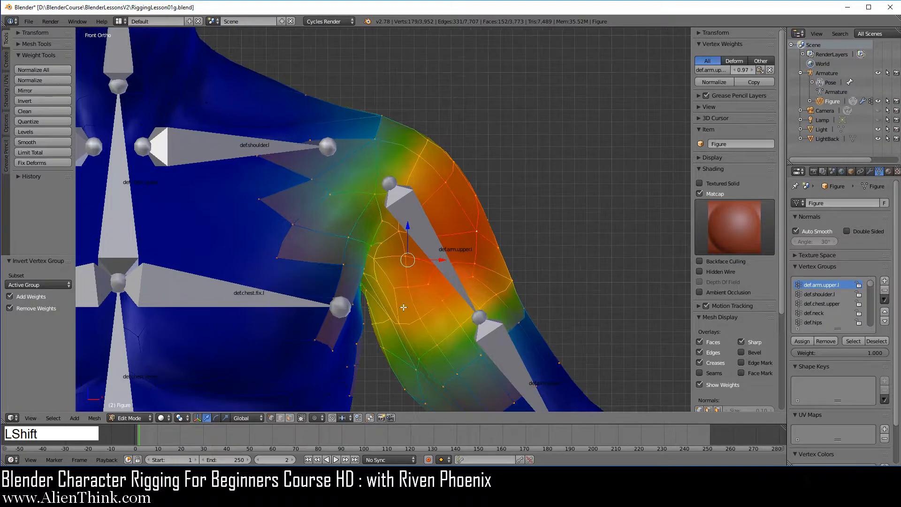
middle_click_drag(401, 306, 448, 247, "shift")
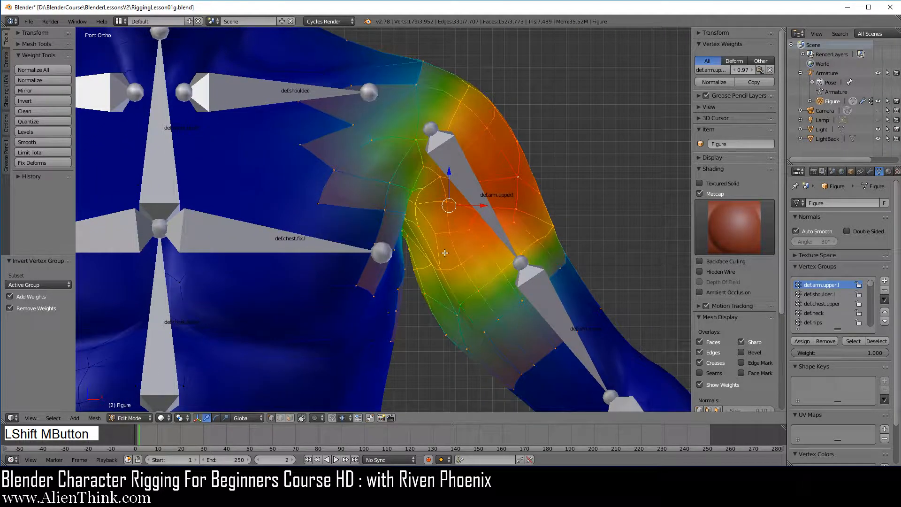
left_click(47, 111)
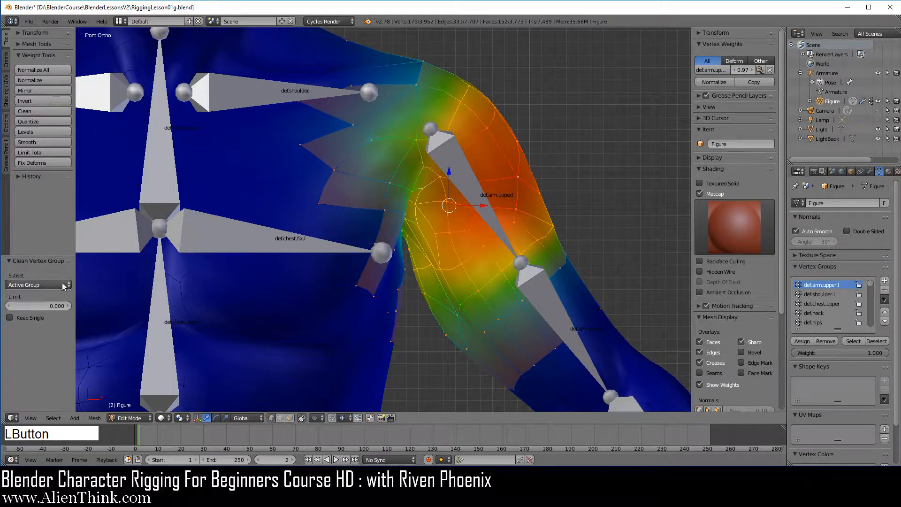
mouse_move(46, 305)
left_mouse_down()
mouse_move(79, 306)
mouse_move(61, 305)
left_mouse_up()
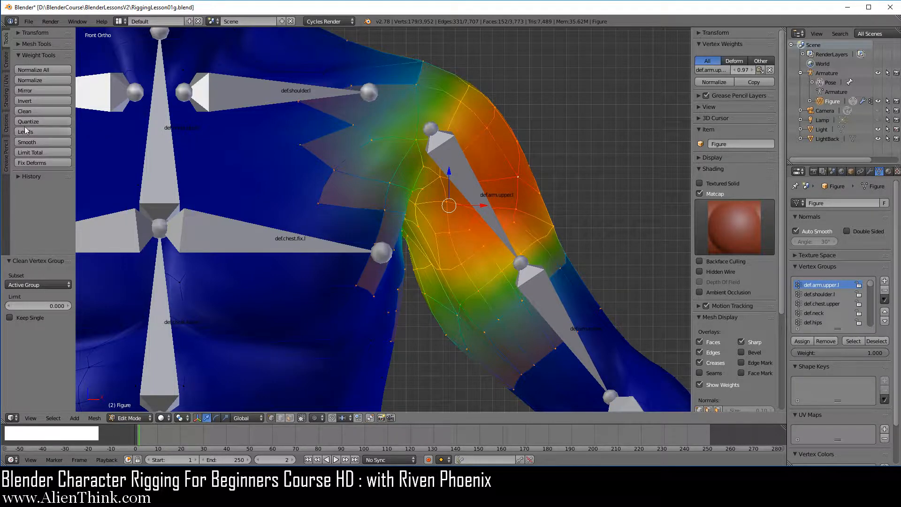
Step: Smooth the active group's weights with factor 0.410, 55 iterations and expand/contract 0.190
left_click(46, 142)
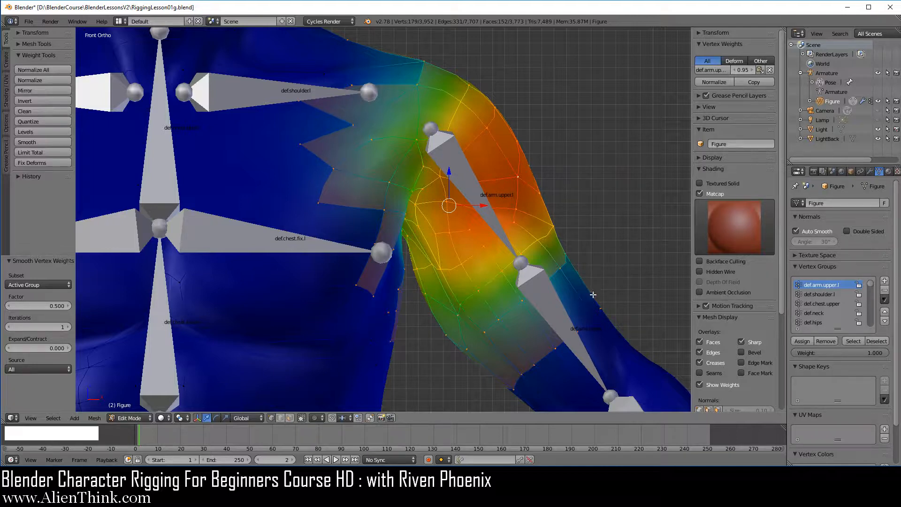
left_click(48, 326)
left_click_drag(49, 326, 69, 344)
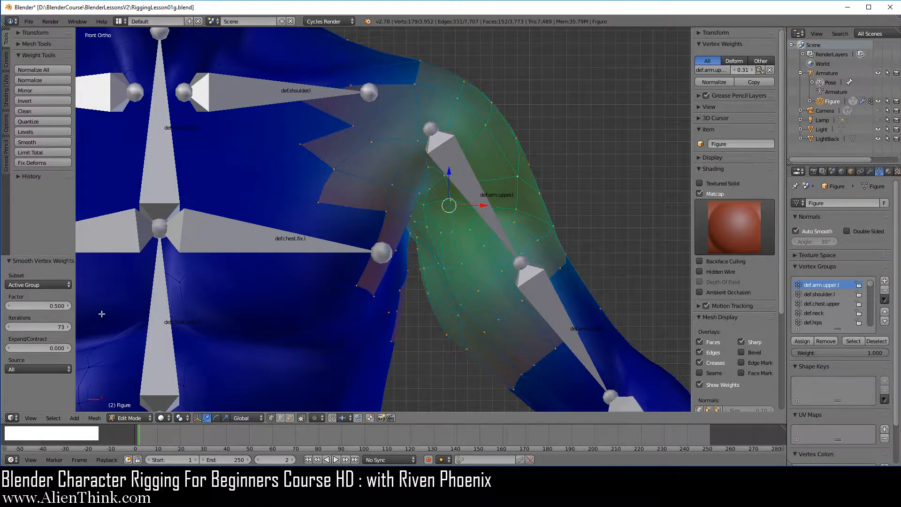
left_click(52, 326)
left_click_drag(41, 326, 41, 305)
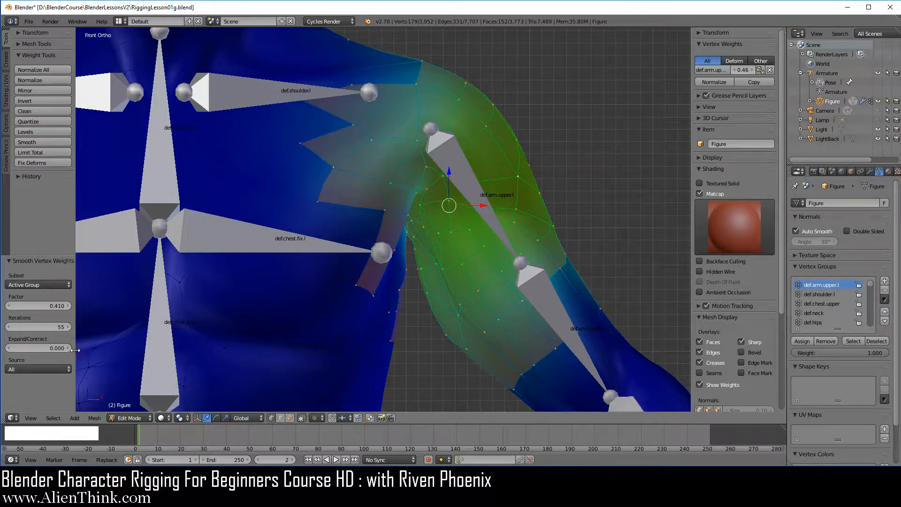
mouse_move(66, 348)
left_mouse_down()
mouse_move(89, 348)
mouse_move(76, 347)
left_mouse_up()
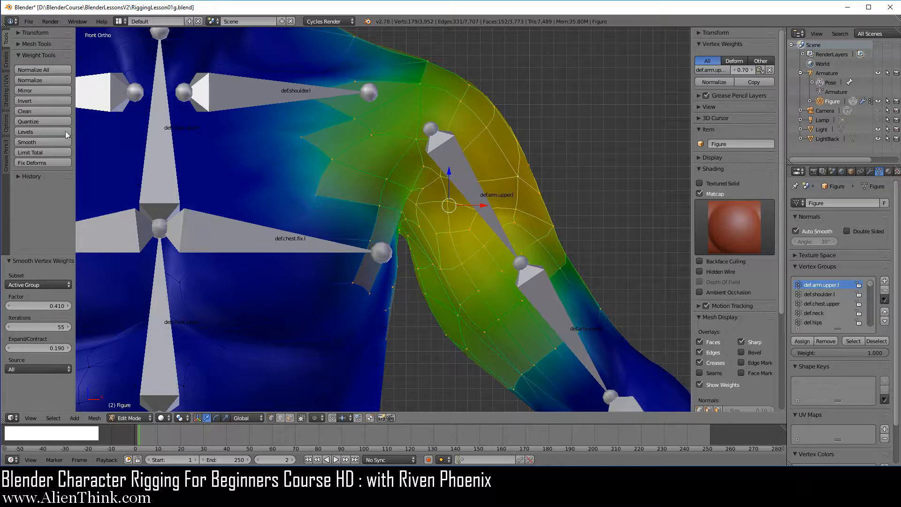
Step: Apply Levels to the active group's weights with offset 0.200 and gain 1.140
left_click(42, 132)
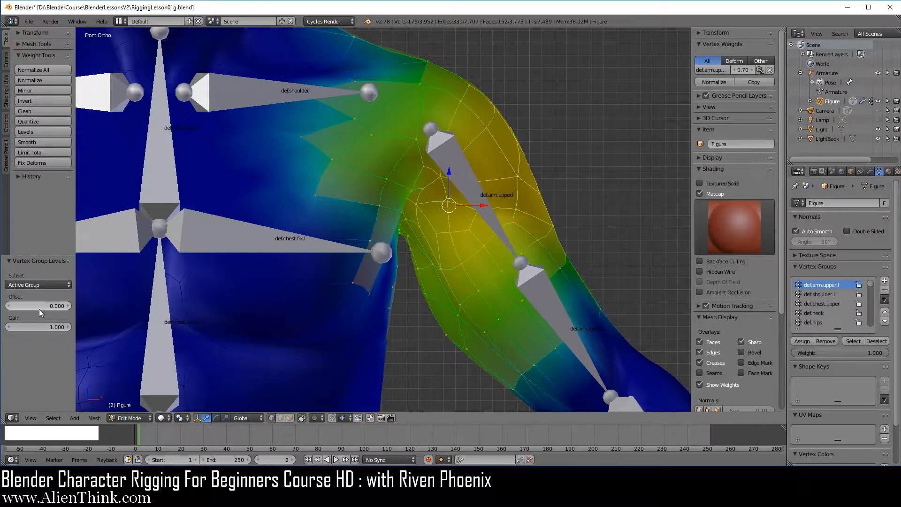
mouse_move(39, 309)
left_mouse_down()
mouse_move(70, 309)
mouse_move(46, 306)
left_mouse_up()
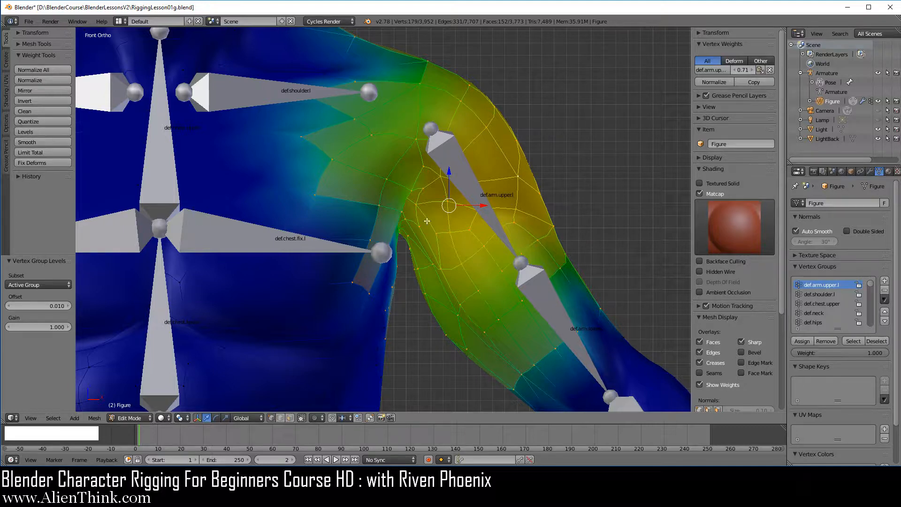
left_click_drag(43, 308, 40, 329)
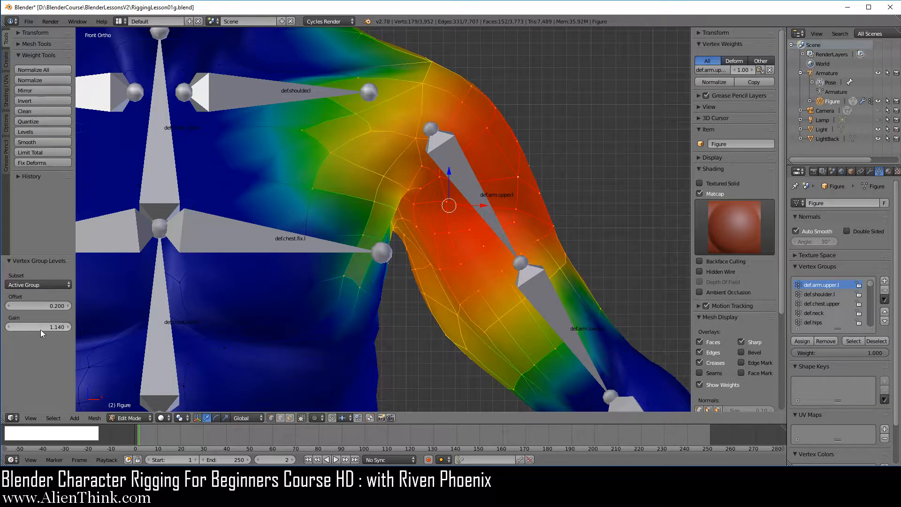
Step: Quantize the active group's weights, trying 1 step before setting the steps to 52
left_click(38, 122)
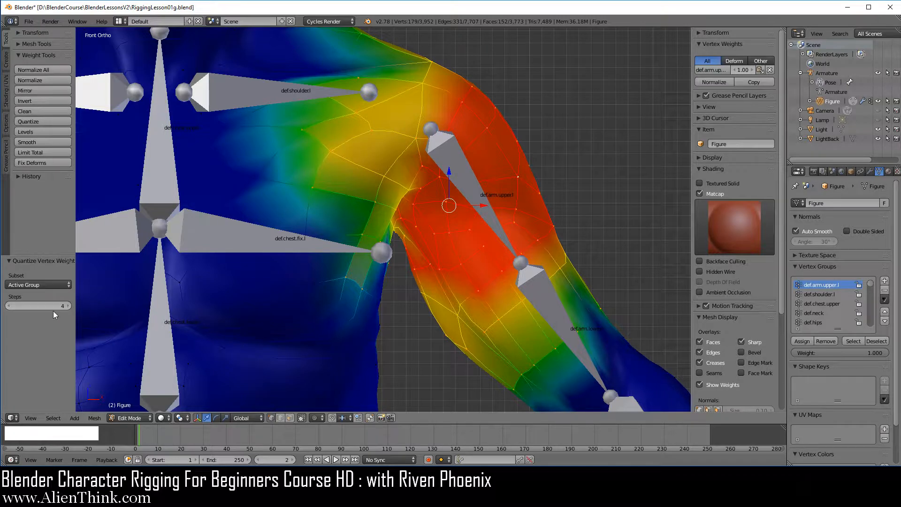
left_click_drag(52, 310, 33, 311)
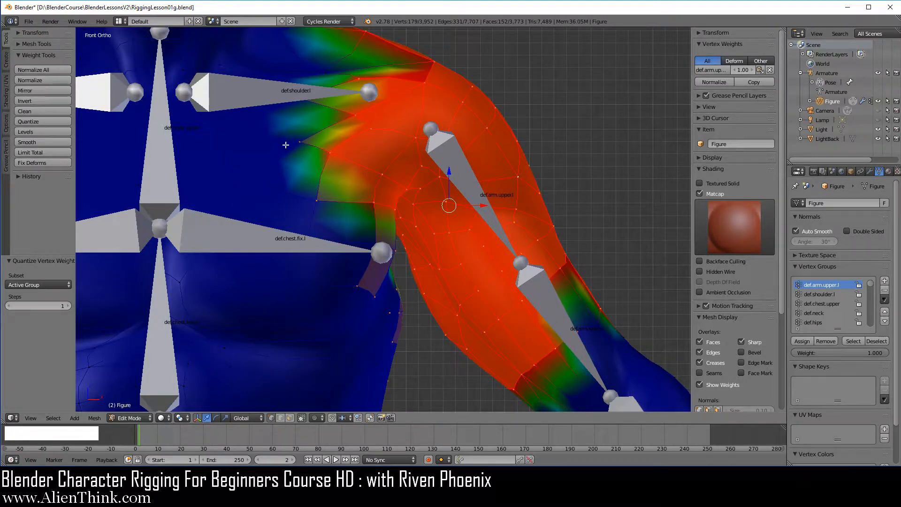
left_click_drag(28, 308, 60, 306)
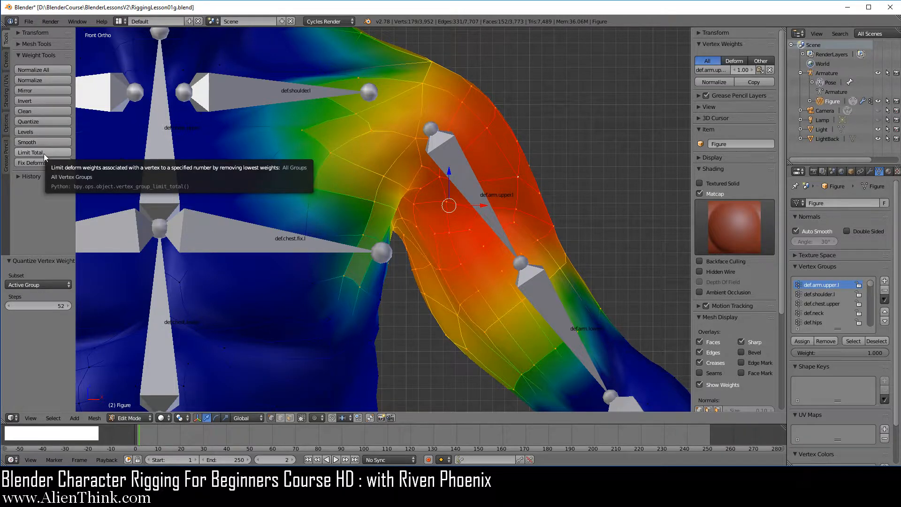
Step: Reopen the recent file RiggingLesson01g.blend, discarding the cleaned, smoothed, leveled and quantized weights
left_click(30, 23)
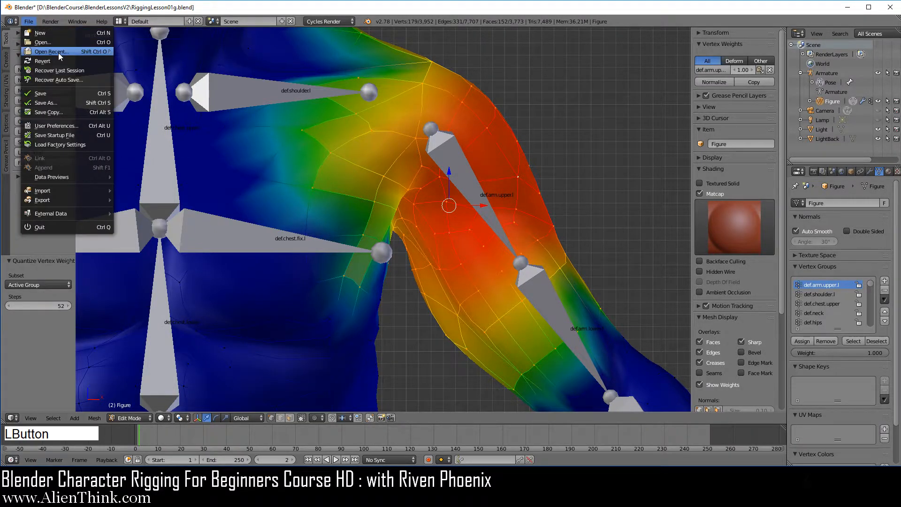
mouse_move(58, 52)
left_click(150, 52)
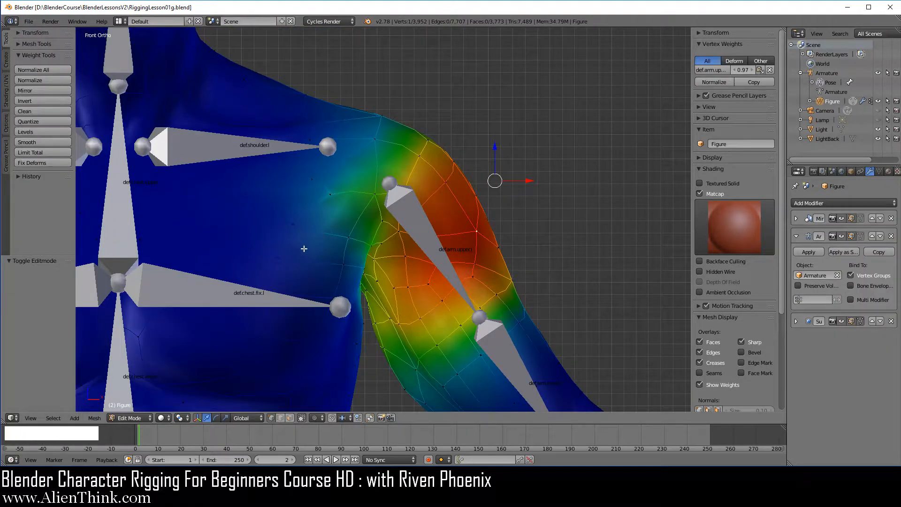
Step: Widen the sidebar and compare the group weights of two neck-base vertices, ending on the one just above def.shoulder.l's inner end
key("shift")
middle_click_drag(258, 203, 475, 221, "shift")
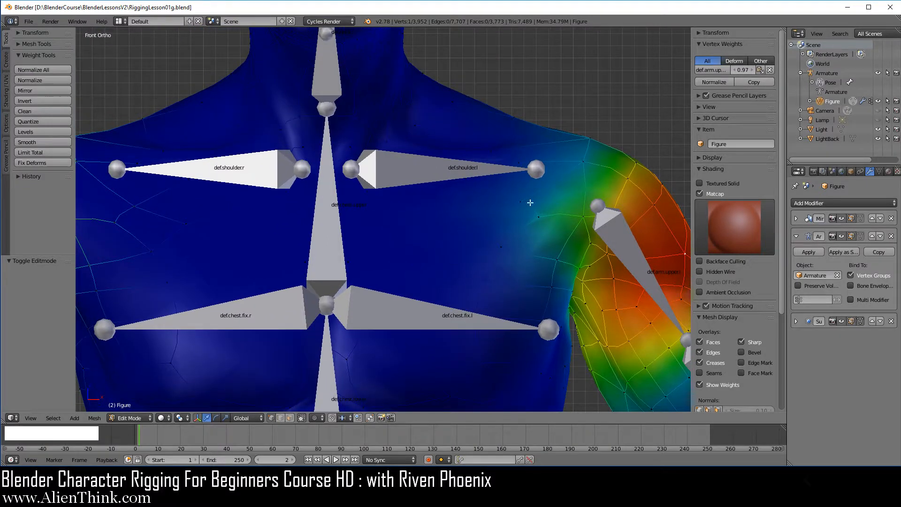
right_click(371, 133)
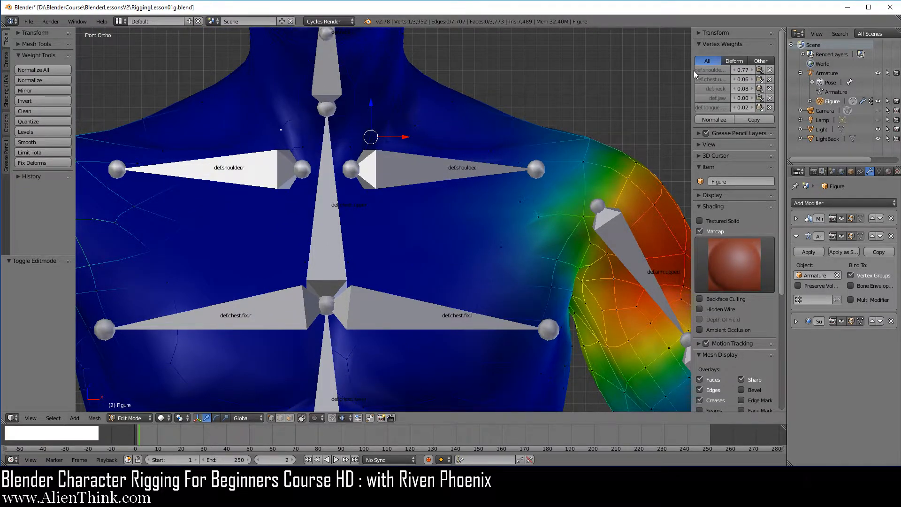
left_click_drag(693, 71, 653, 77)
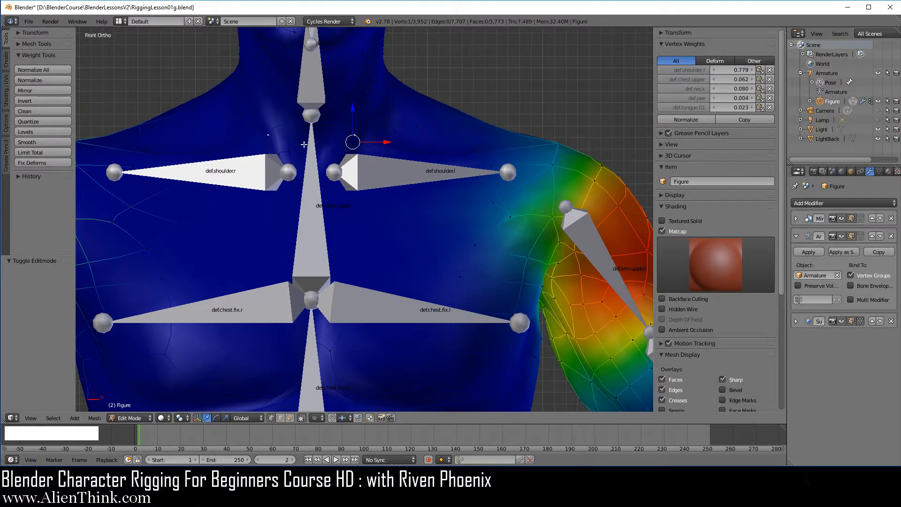
right_click(334, 123)
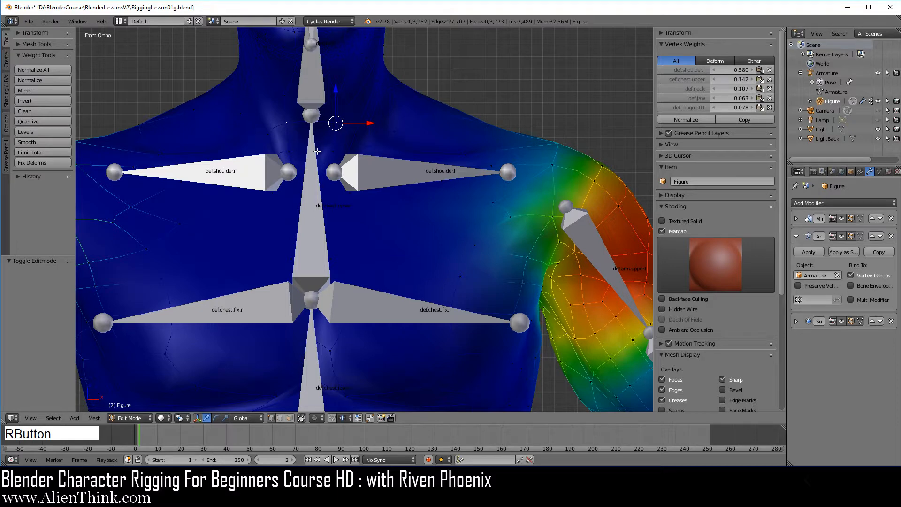
right_click(352, 142)
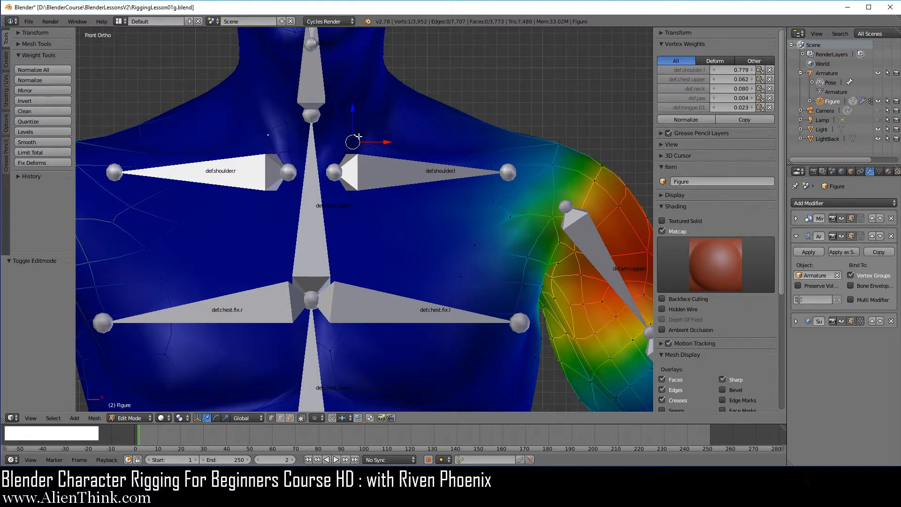
Step: Limit the total number of weights on the selected vertex across all groups, trying a limit of 3 before returning to 4
left_click(37, 154)
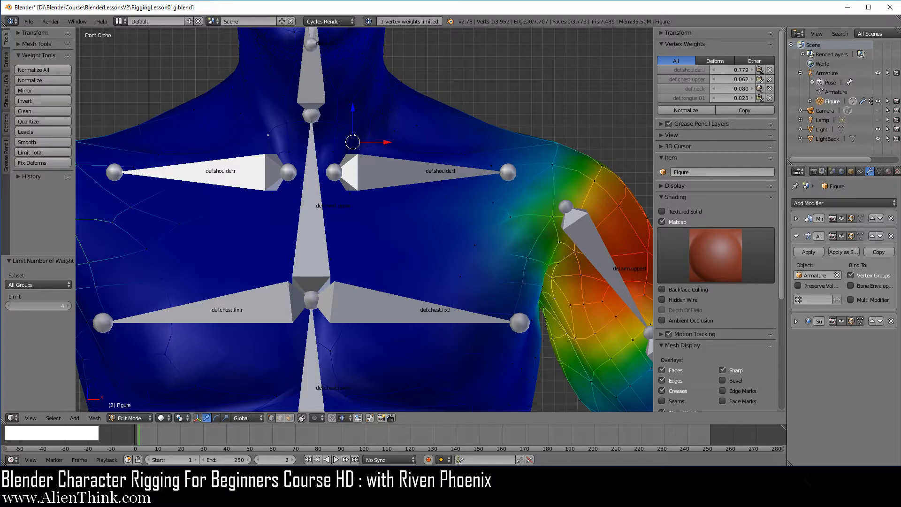
left_click(9, 306)
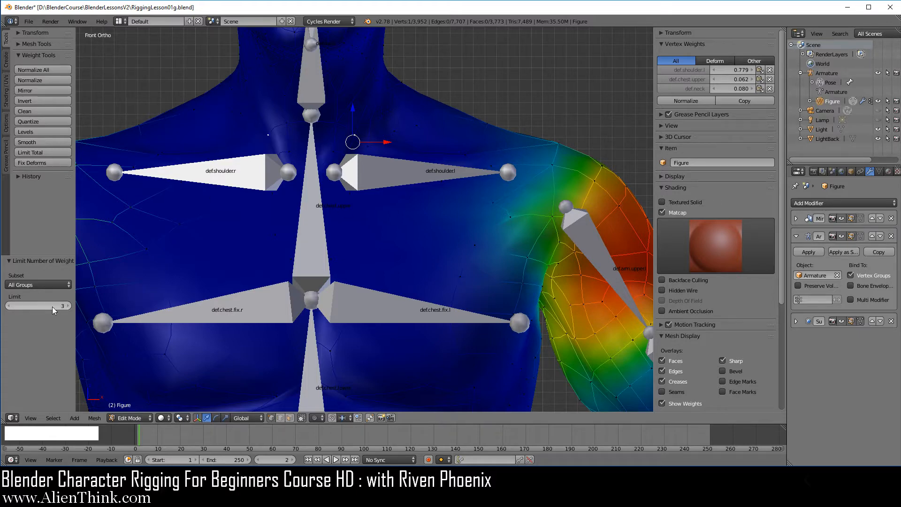
left_click(68, 306)
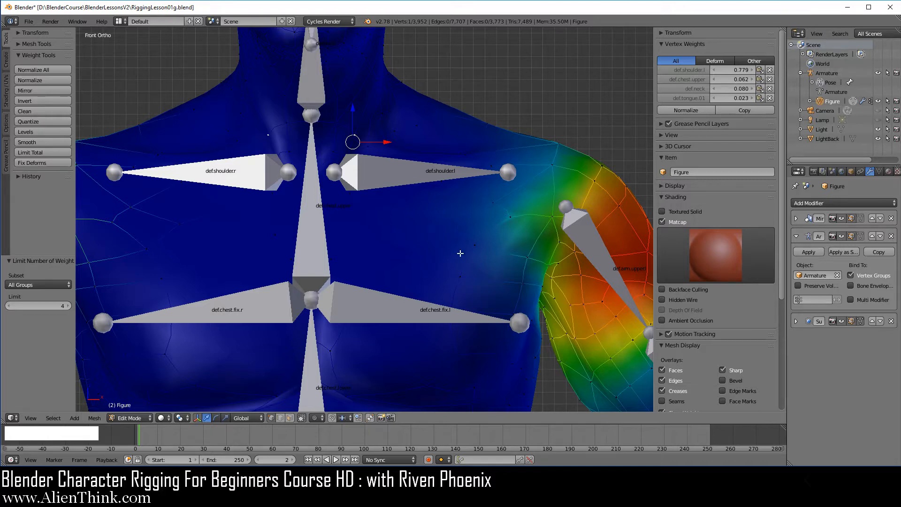
Step: Select the entire mesh and limit every vertex to 4 group weights across all groups
key("a")
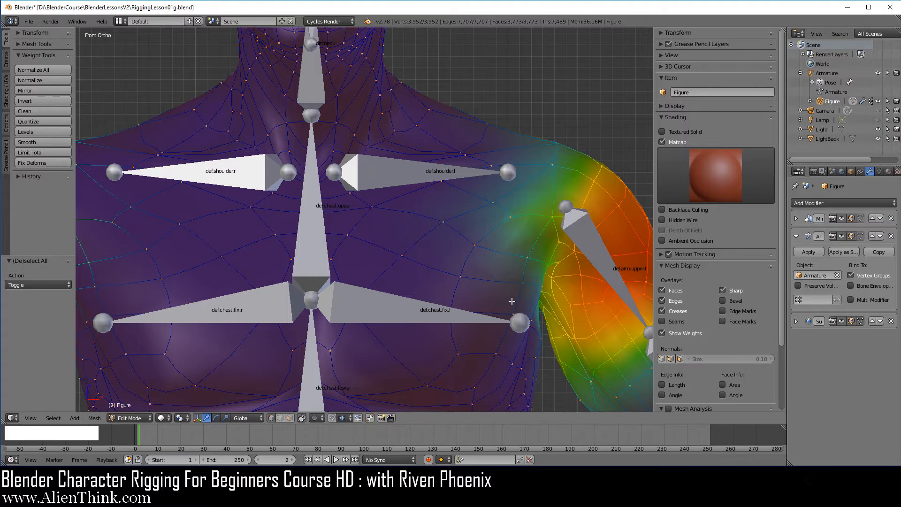
left_click(38, 153)
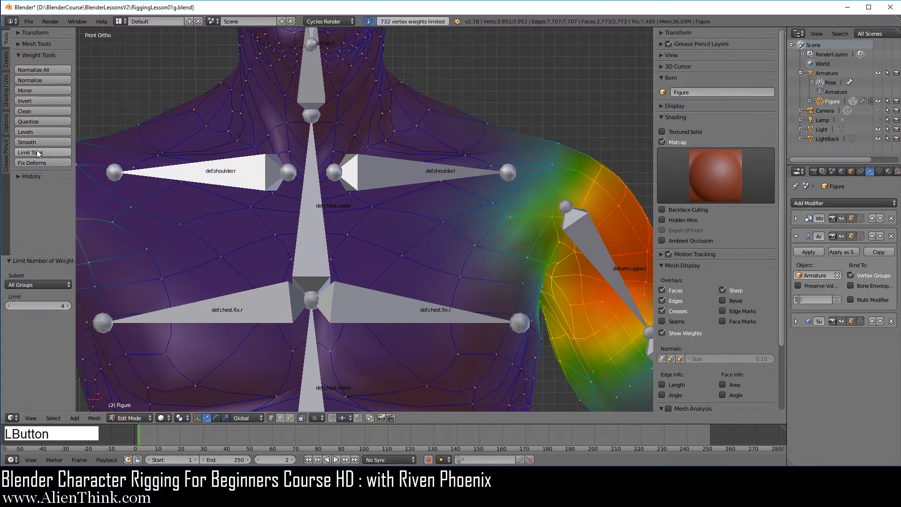
left_click(69, 305)
left_click(9, 305)
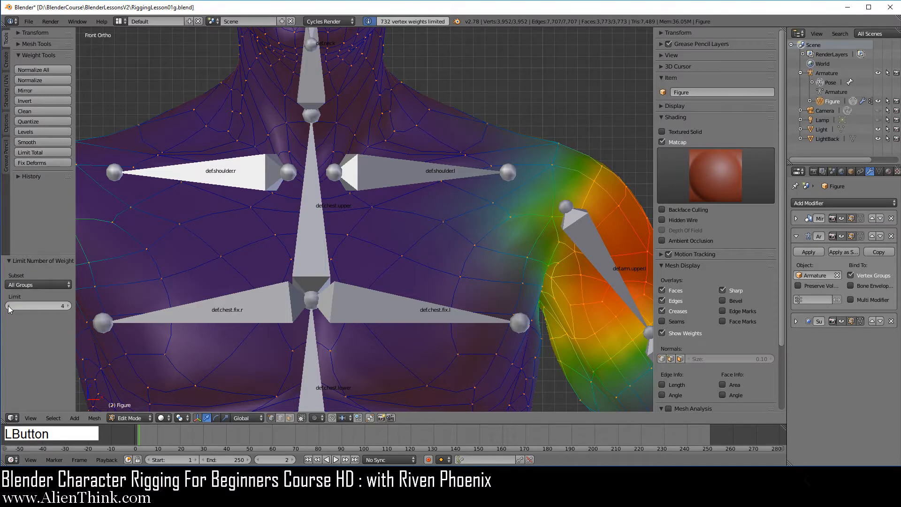
Step: Inspect the group weights of individual neck vertices and one upper-arm vertex to verify the weight limit
right_click(336, 90)
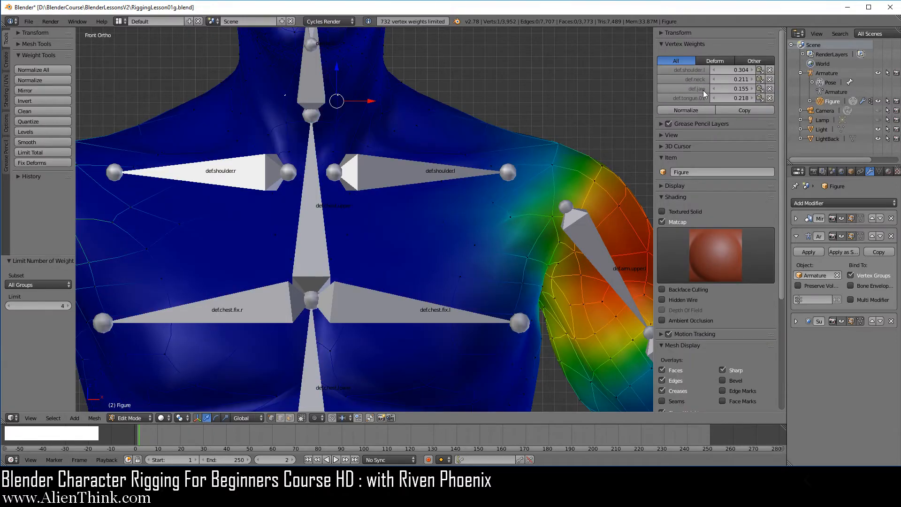
right_click(379, 74)
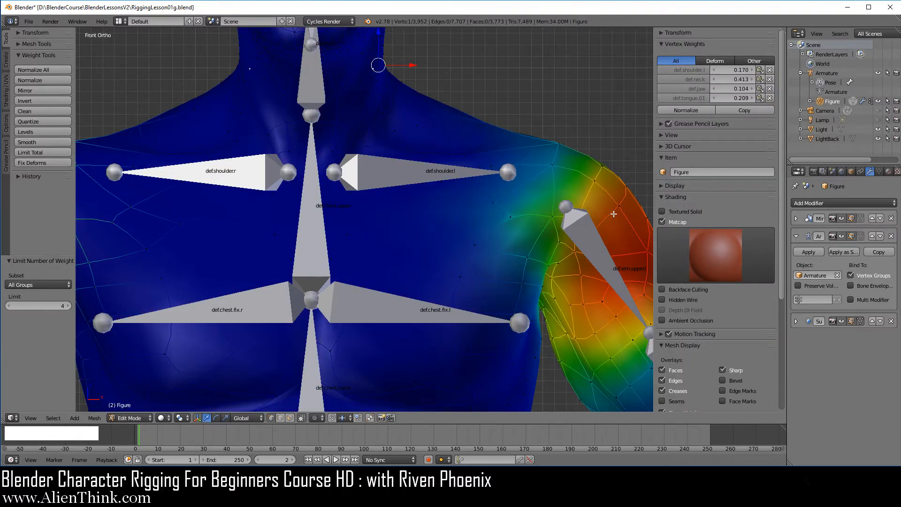
right_click(611, 175)
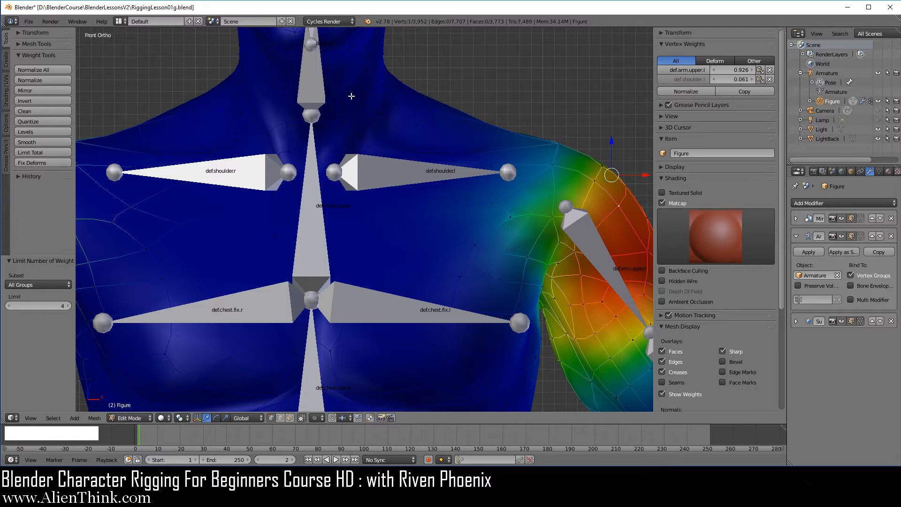
right_click(336, 124)
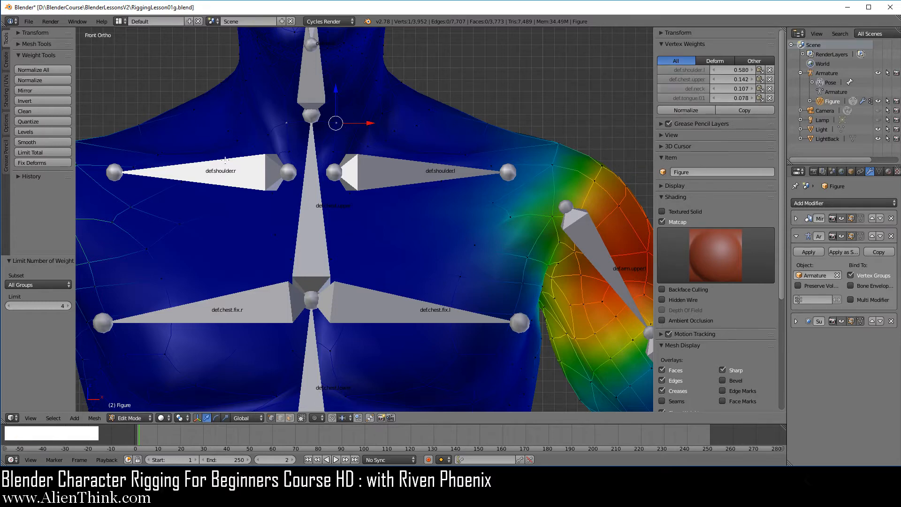
left_click(29, 154)
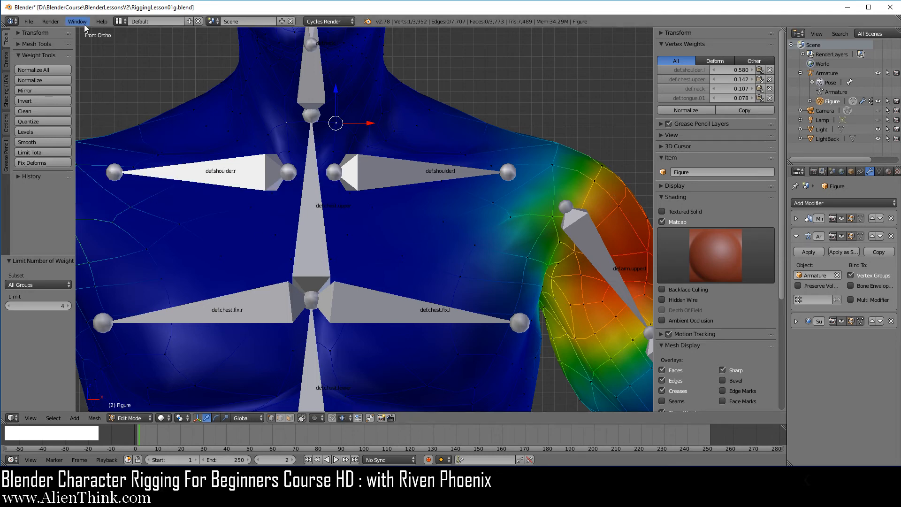
Step: Reopen the recent file RiggingLesson01g.blend, discarding the weight-limit changes
left_click(29, 21)
mouse_move(53, 51)
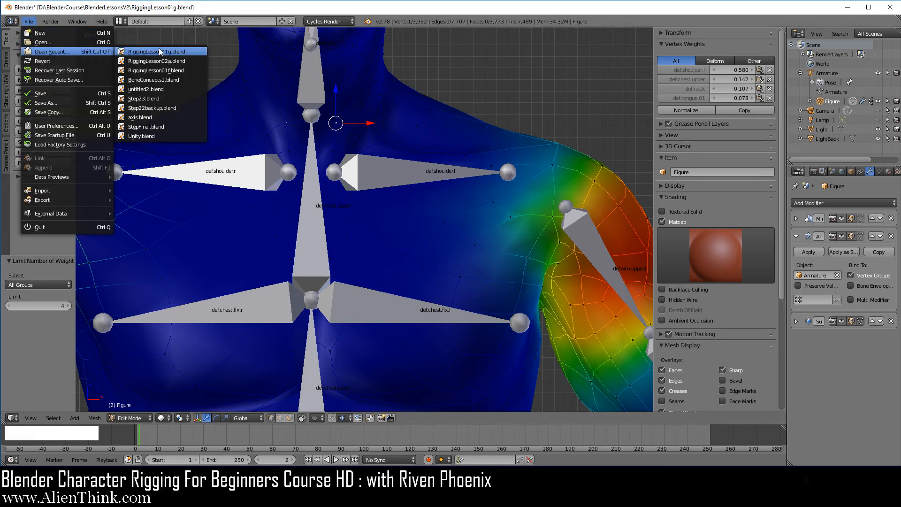
left_click(171, 55)
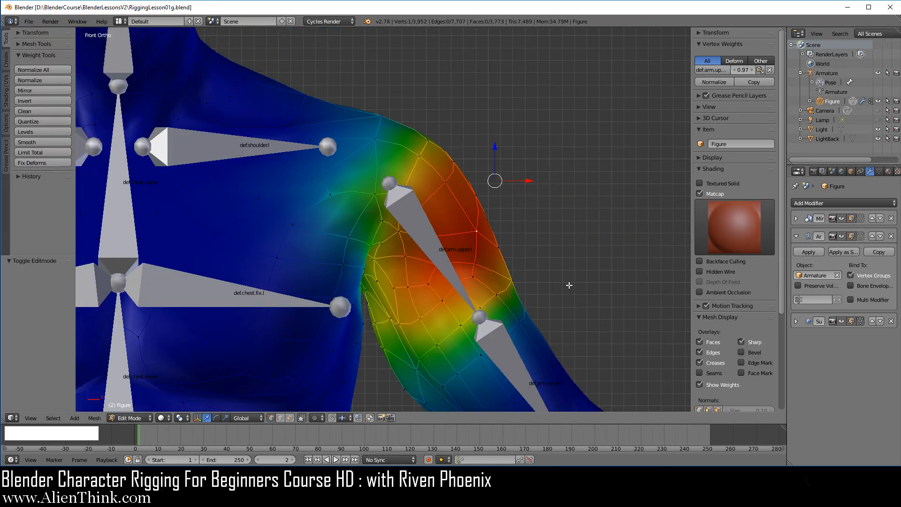